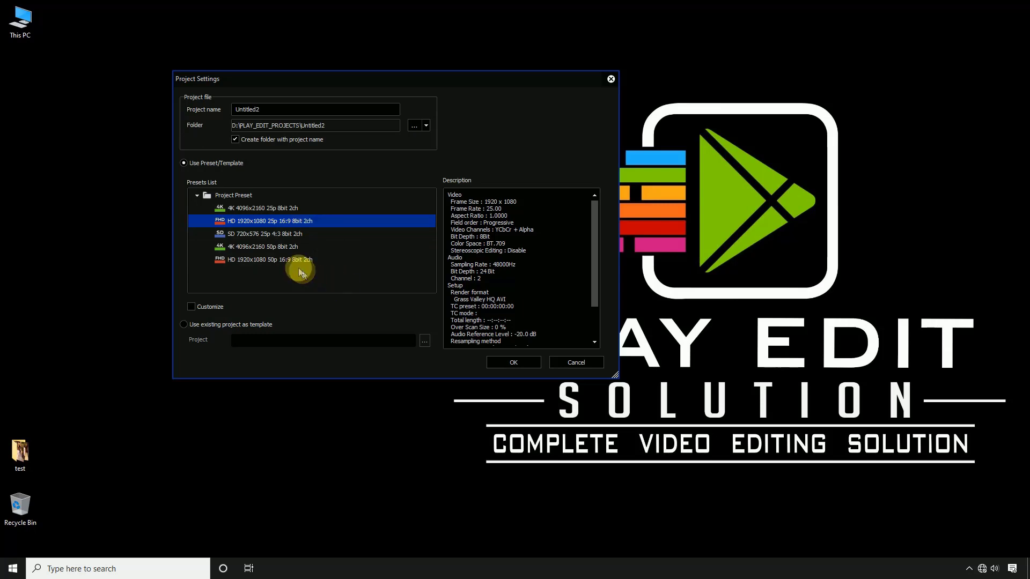
- Compare the 25p and 50p HD presets and create the project with HD 1920x1080 50p 16:9 8bit 2ch
click(273, 259)
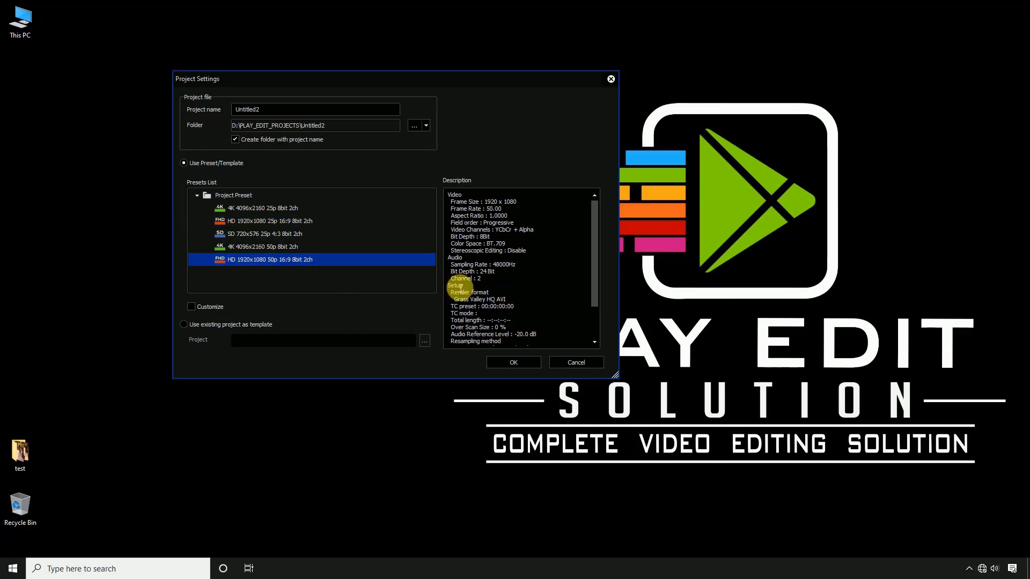
click(317, 220)
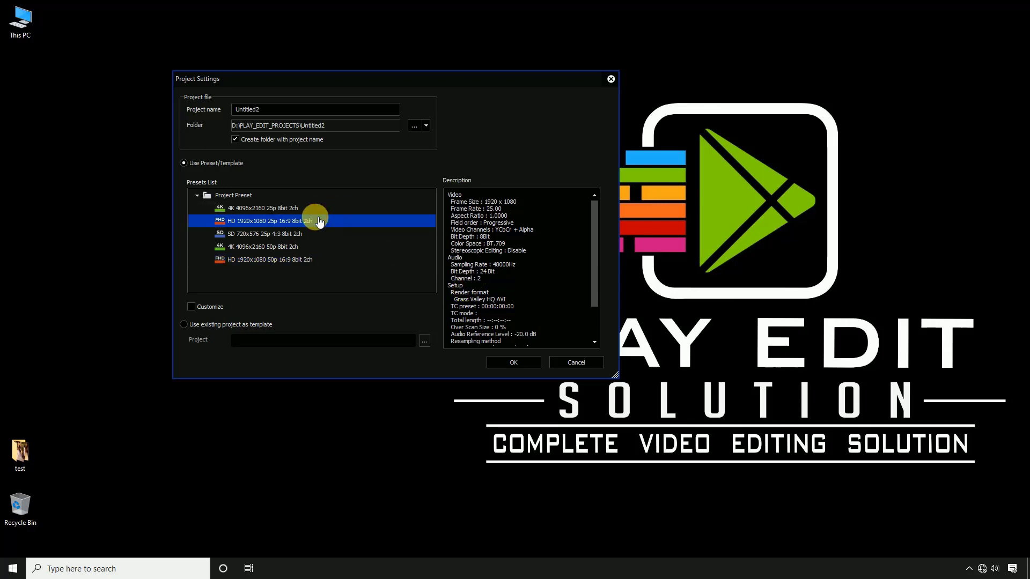
click(293, 260)
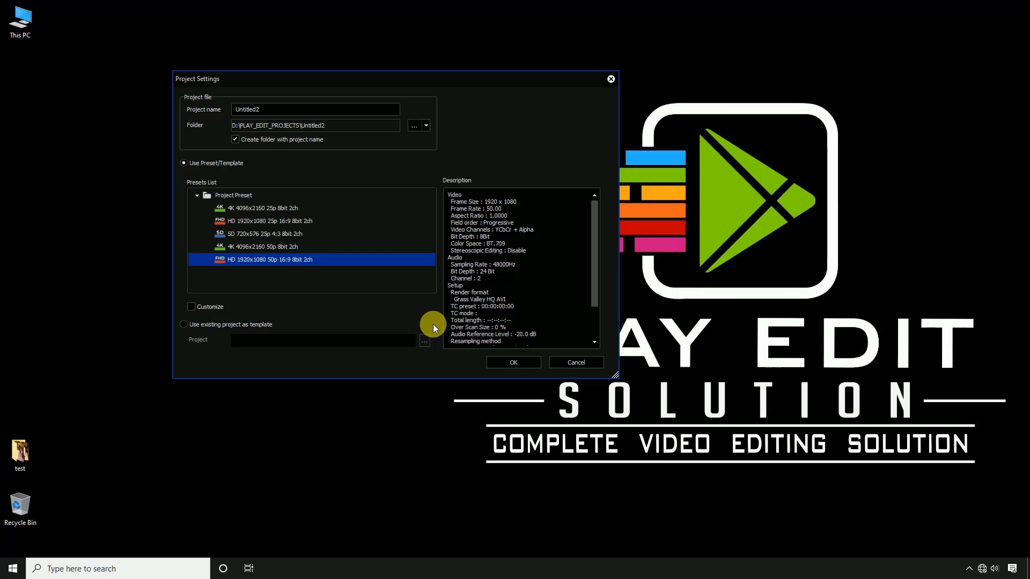
double_click(345, 261)
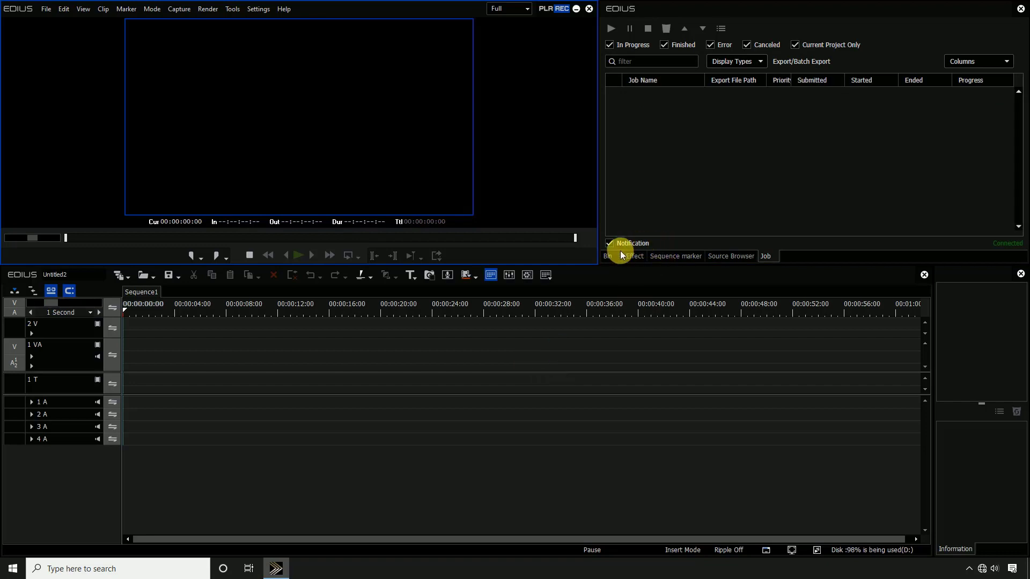
- Show the bin and locate the test footage folder on the desktop, returning to EDIUS
click(613, 255)
click(576, 8)
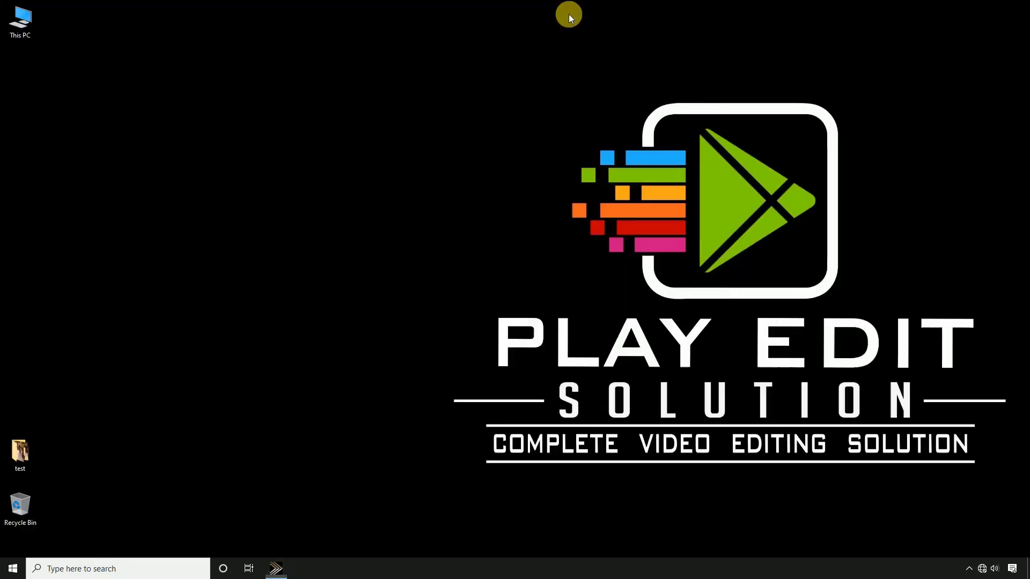
mouse_move(24, 459)
mouse_down()
mouse_move(338, 243)
mouse_move(351, 244)
mouse_move(27, 441)
mouse_up()
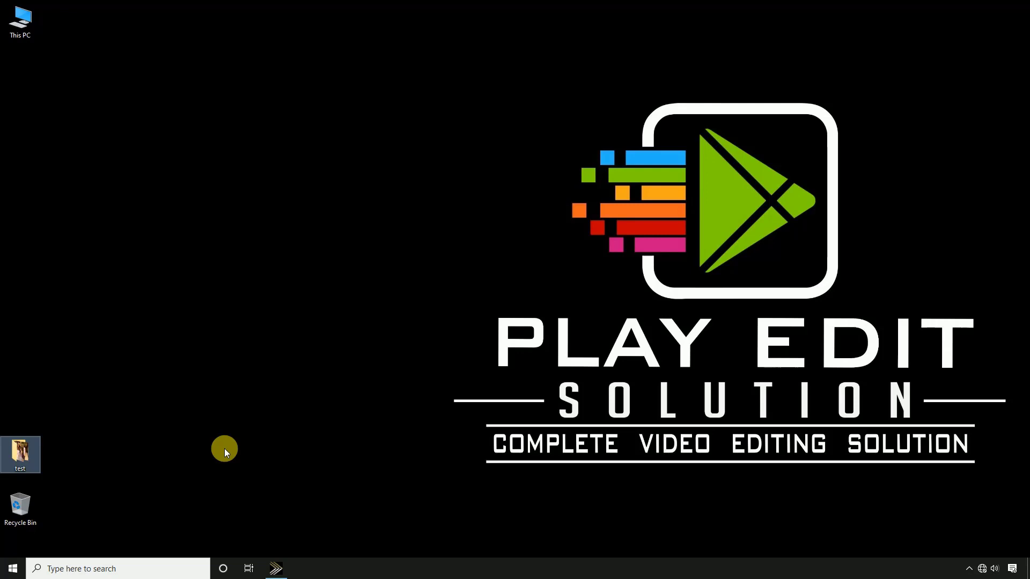
click(278, 568)
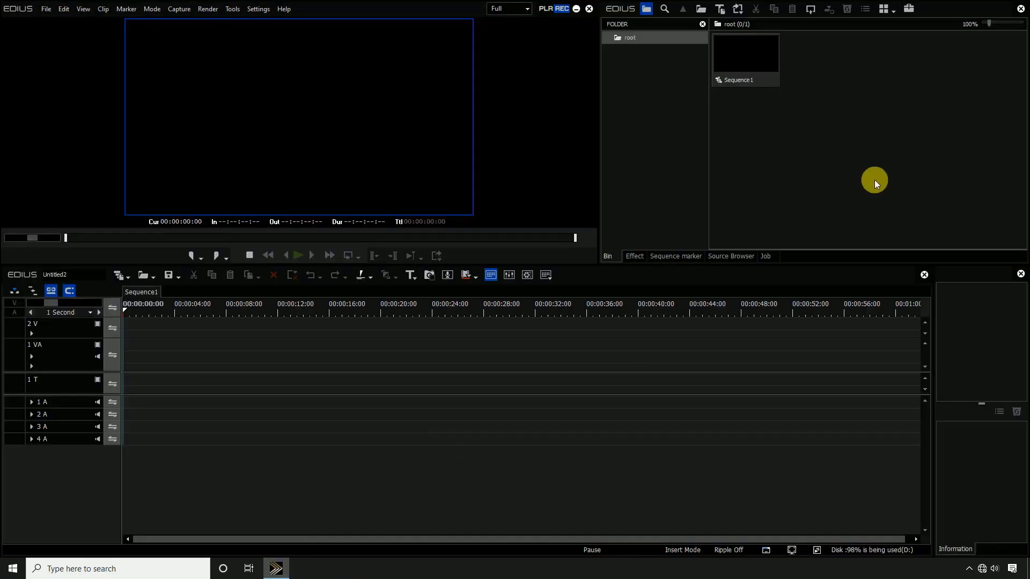
- Import all clips from the desktop's test folder into the bin
double_click(874, 179)
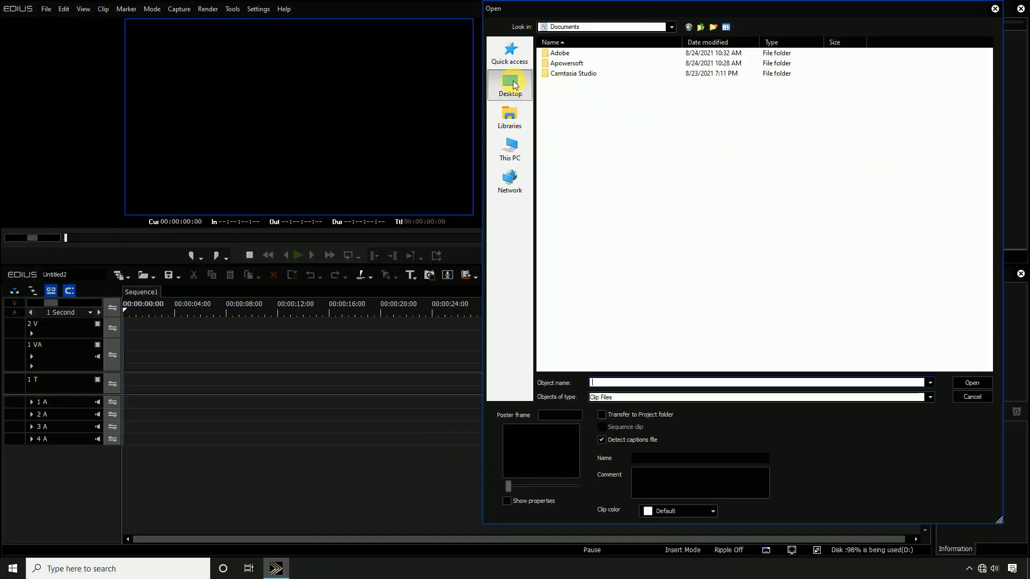
click(512, 84)
double_click(798, 80)
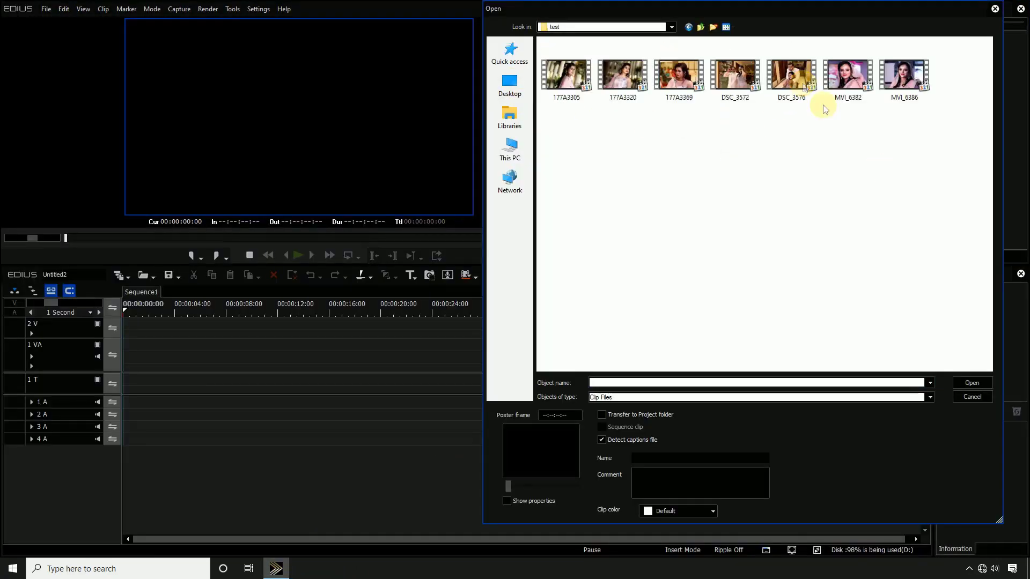
drag(941, 162, 558, 81)
key(Return)
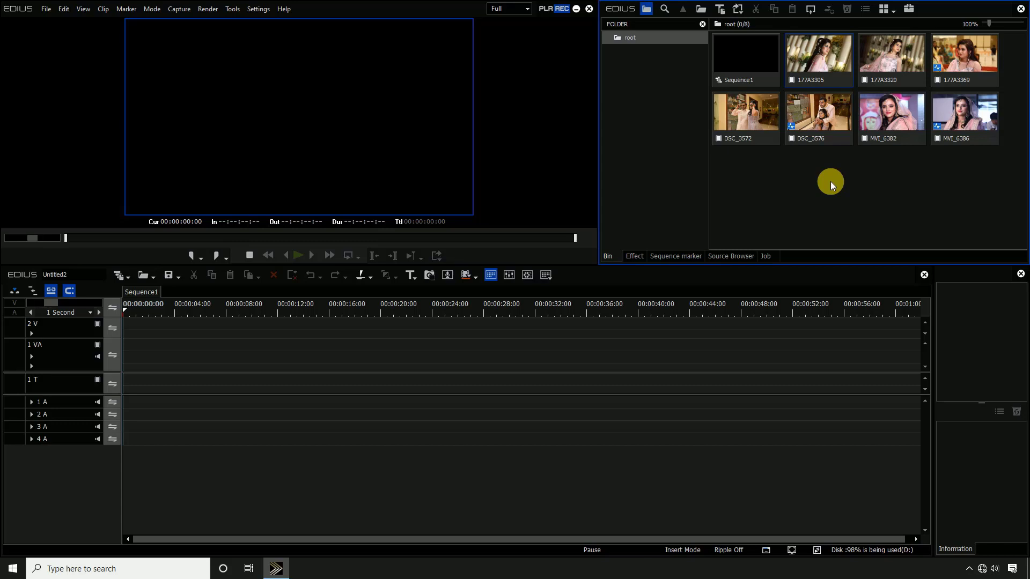
- Delete the Sequence1 item from the bin, leaving only the imported clips
click(761, 62)
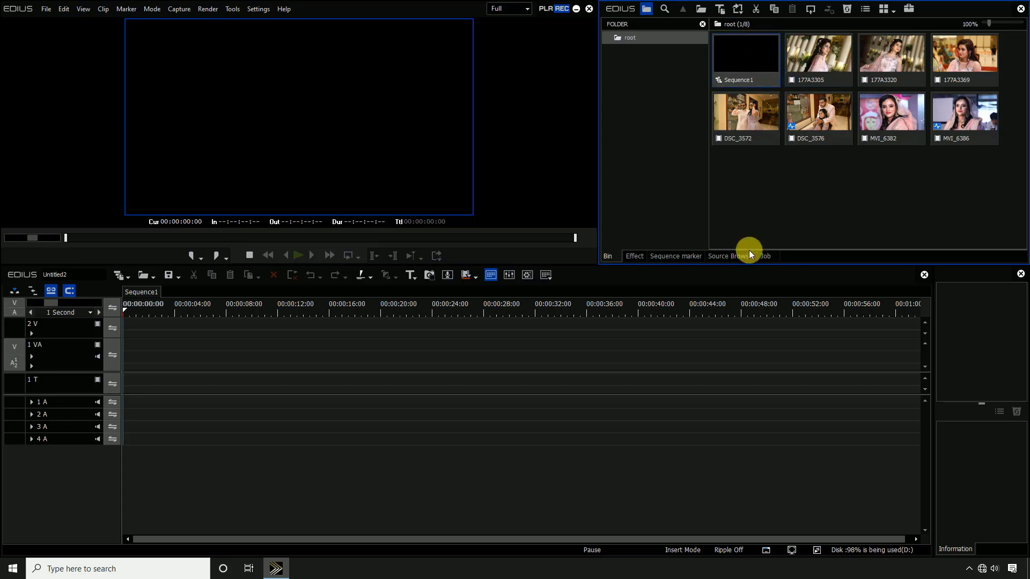
key(Delete)
click(803, 157)
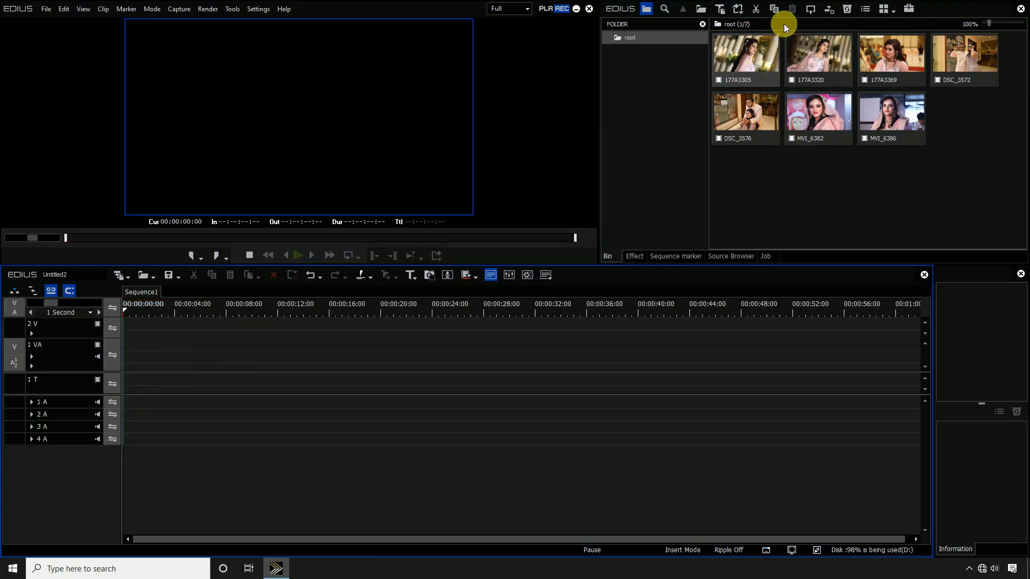
- Place clip 177A3305 at the start of the 1 VA track and turn ripple mode on
drag(747, 54, 124, 349)
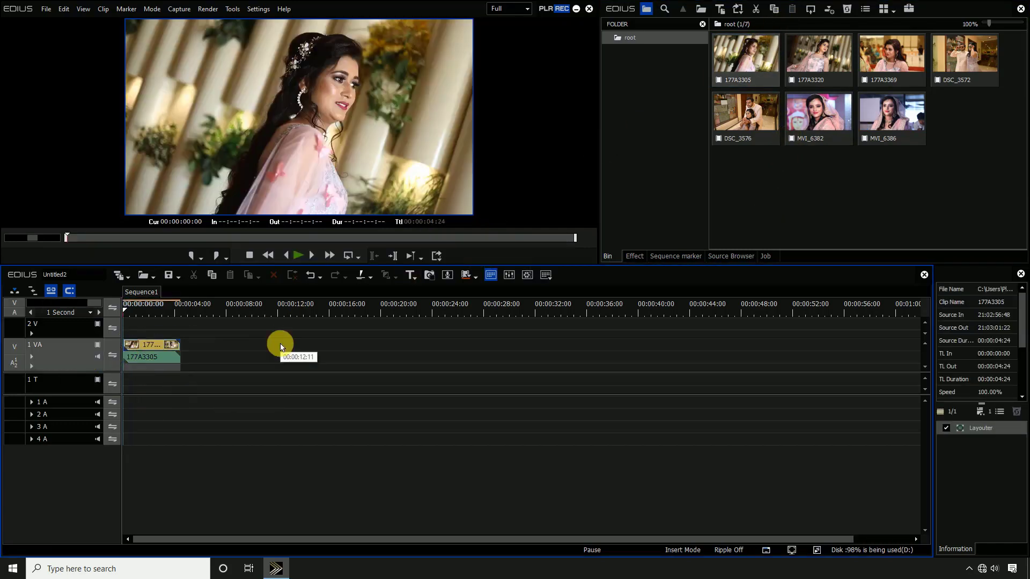
click(35, 293)
click(17, 291)
click(15, 292)
click(35, 291)
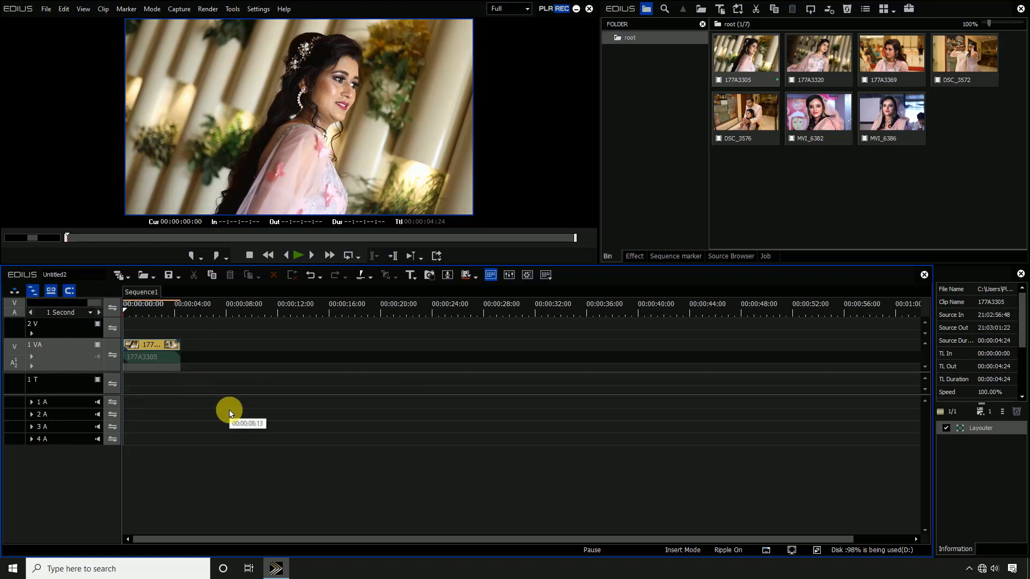
- Set the timeline's Out point at 00:00:25:00
drag(300, 311, 445, 310)
key(Left)
key(Left)
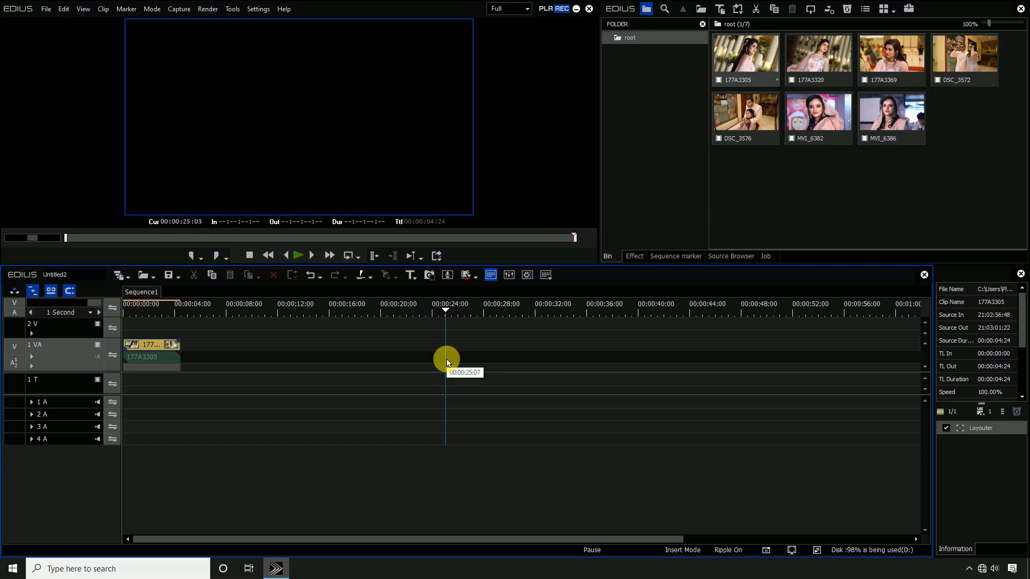
key(o)
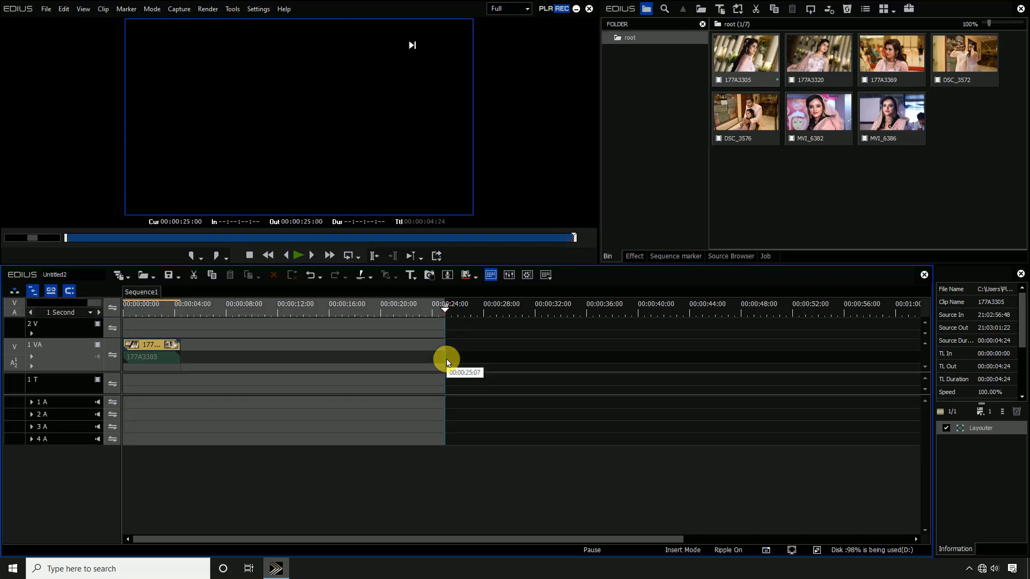
- Enlarge the preview area and play clip 177A3305 from the start of the timeline
click(181, 306)
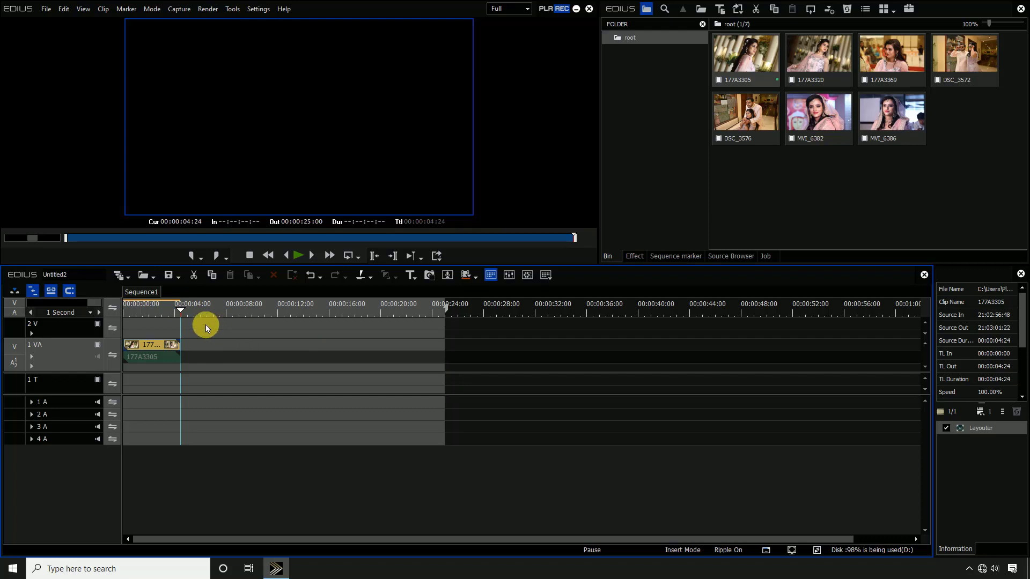
key(Home)
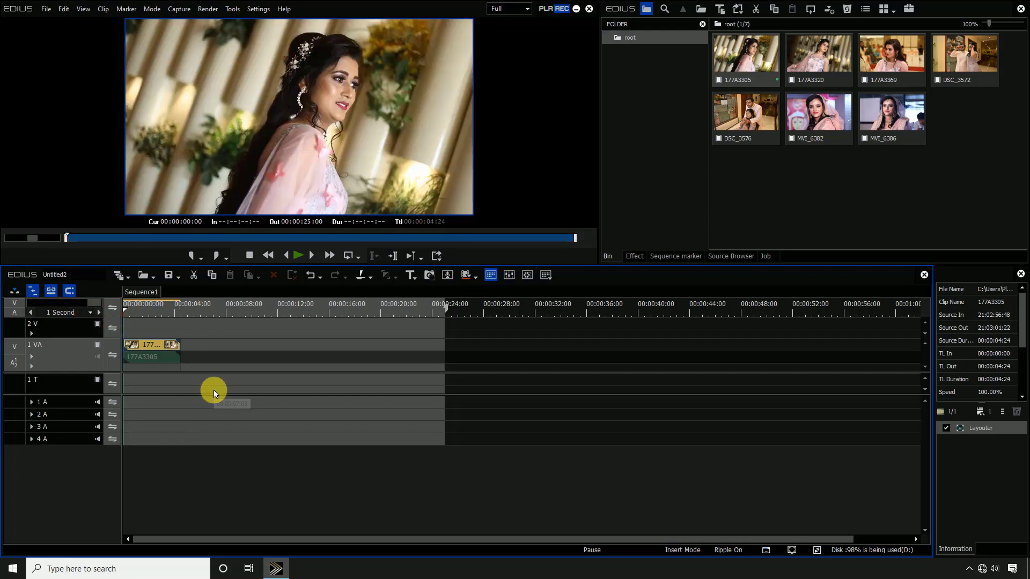
drag(529, 274, 524, 391)
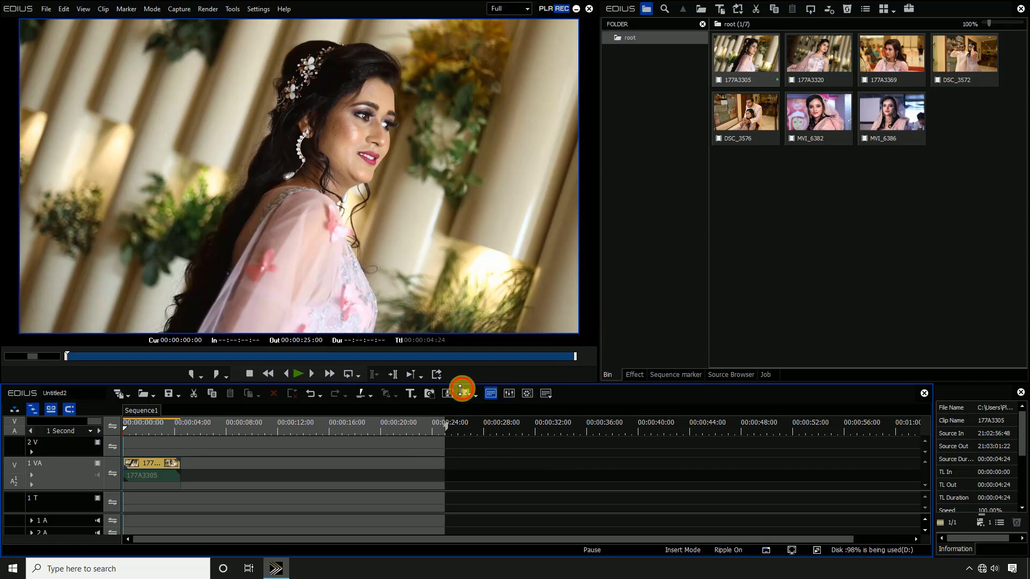
drag(459, 393, 460, 399)
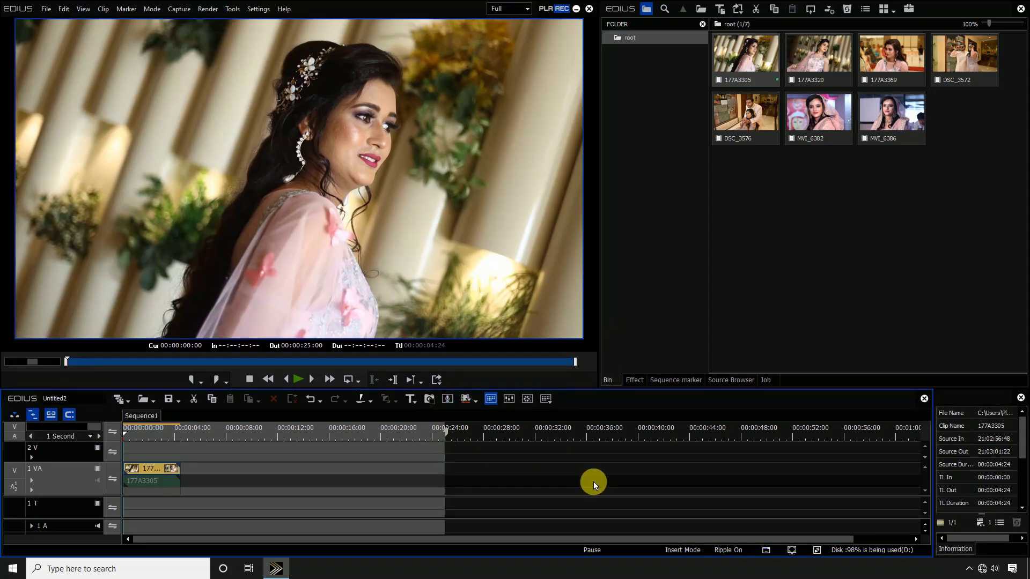
key(space)
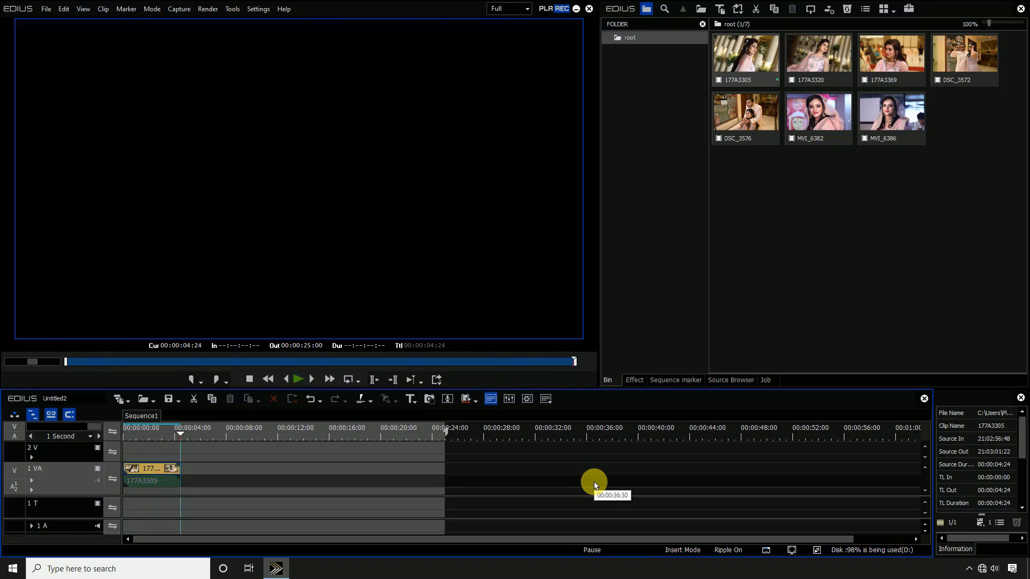
- Paste a copy of clip 177A3305 directly after the original on the 1 VA track
click(431, 438)
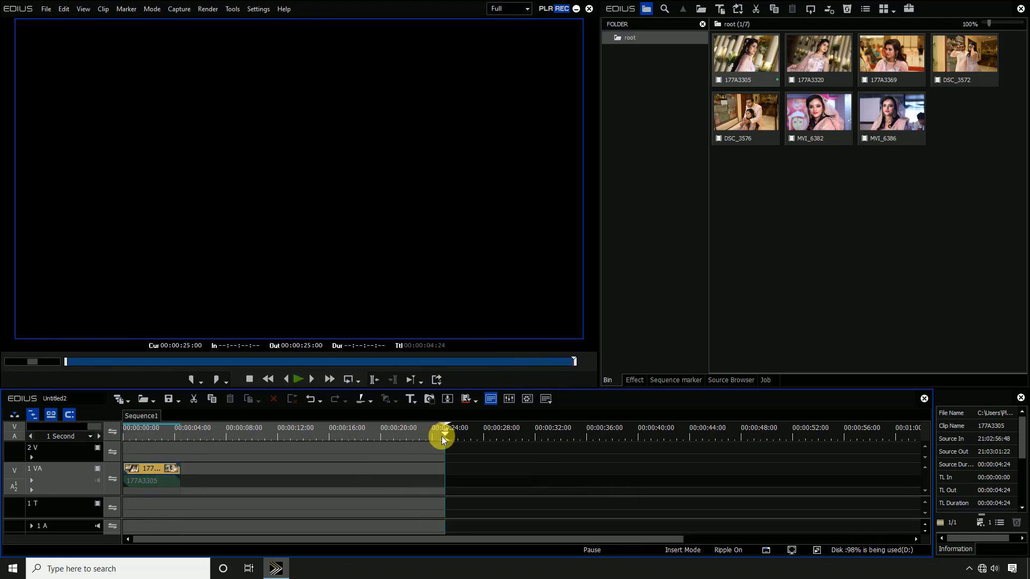
drag(441, 436, 180, 439)
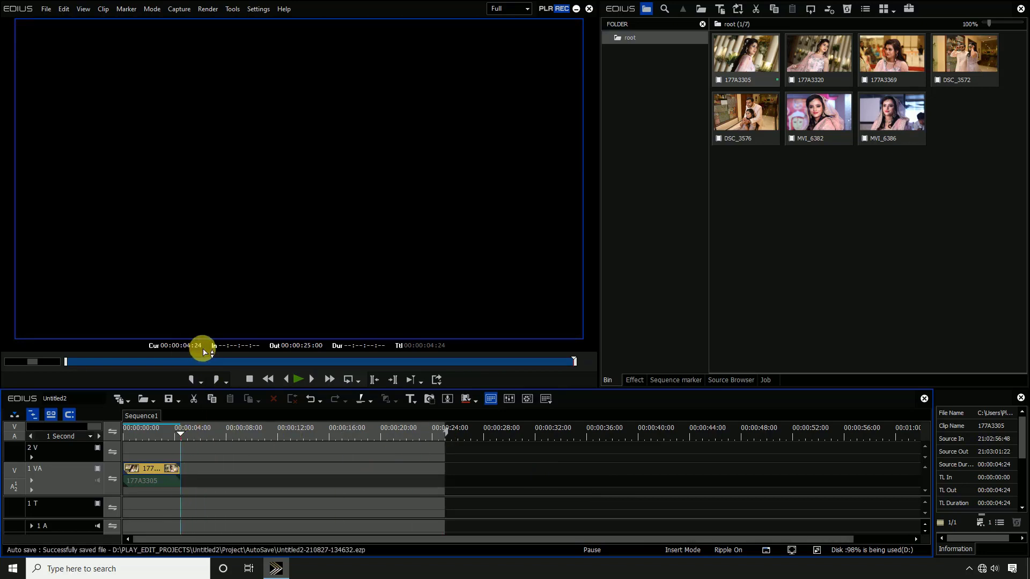
click(156, 506)
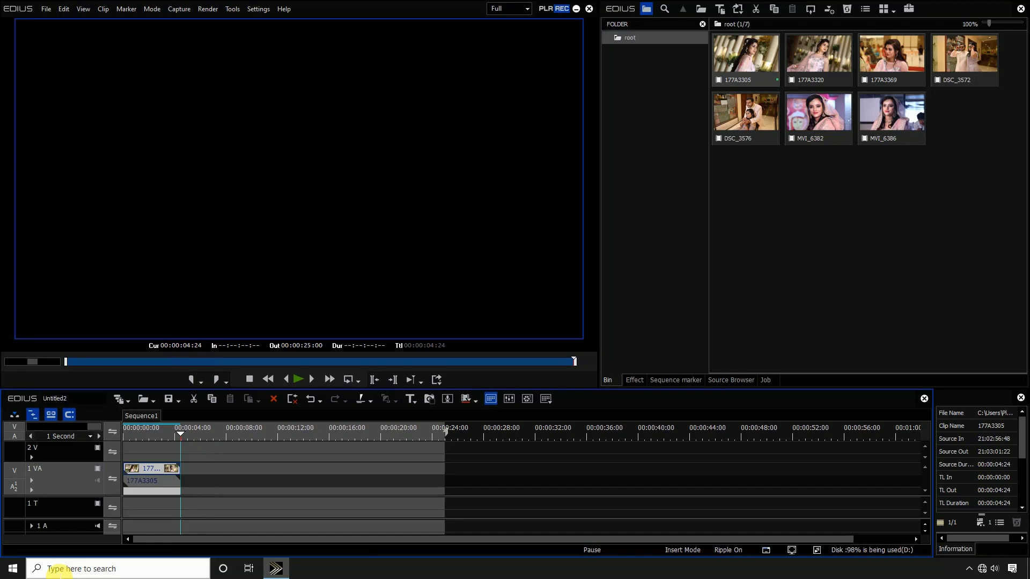
key(ctrl+c)
key(ctrl+v)
click(275, 449)
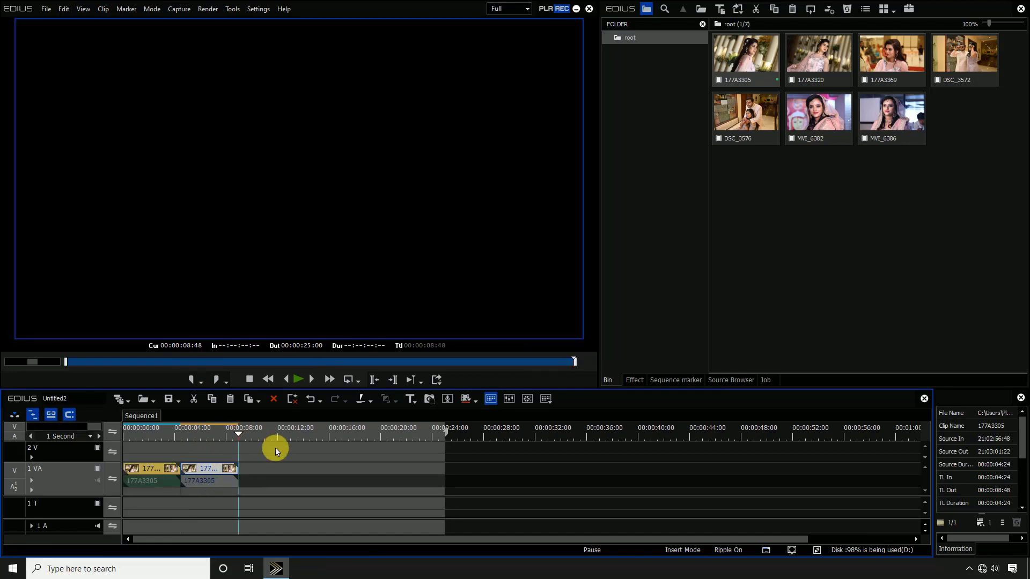
- Duplicate all clips on the 1 VA track twice, appending each set of copies to the end
key(ctrl+a)
key(ctrl+c)
key(ctrl+v)
click(404, 455)
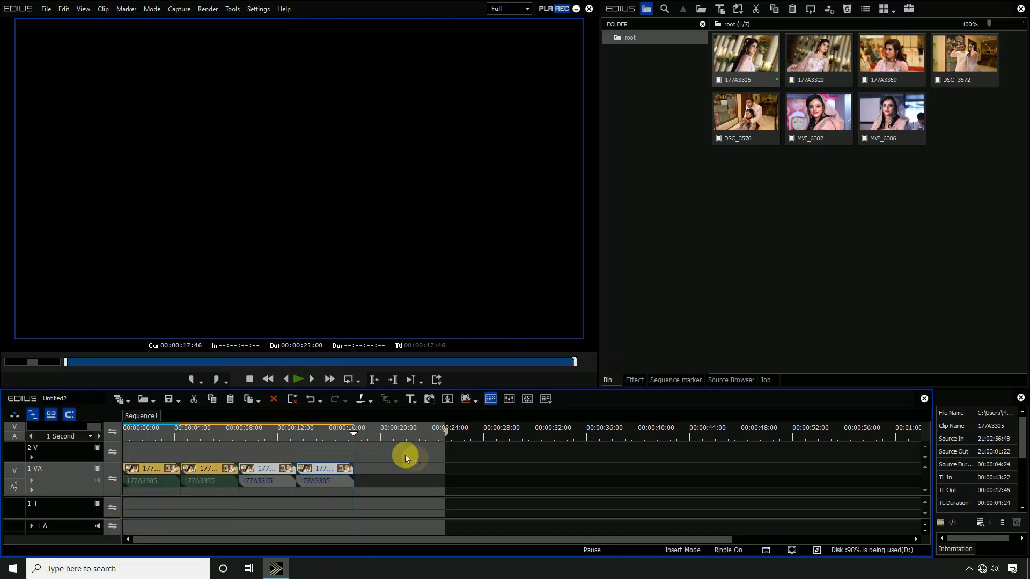
key(ctrl+a)
key(ctrl+c)
key(ctrl+v)
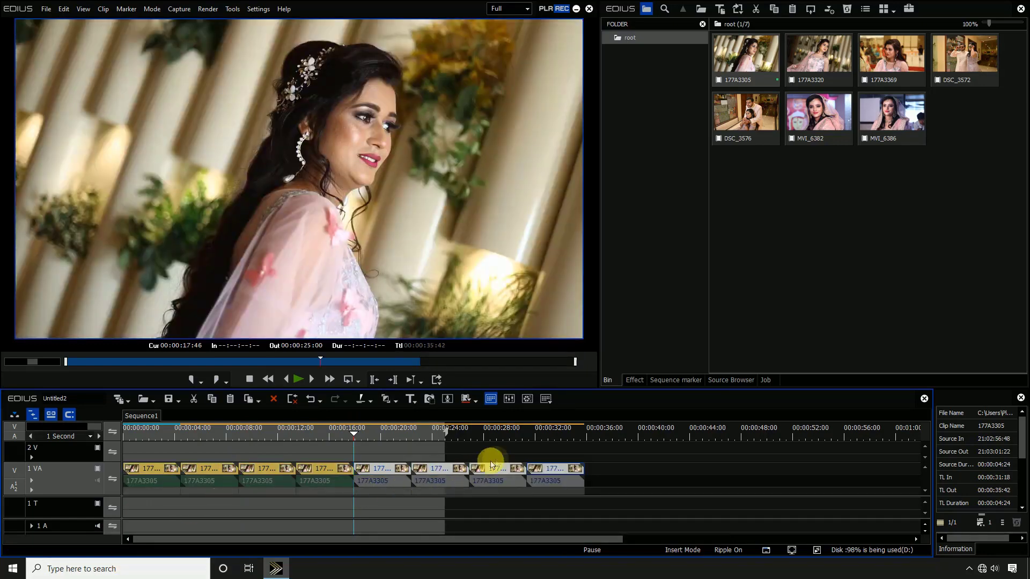
- Delete the last two clip copies past the Out point and play the timeline from its start
drag(491, 464, 645, 533)
key(Delete)
drag(384, 430, 123, 432)
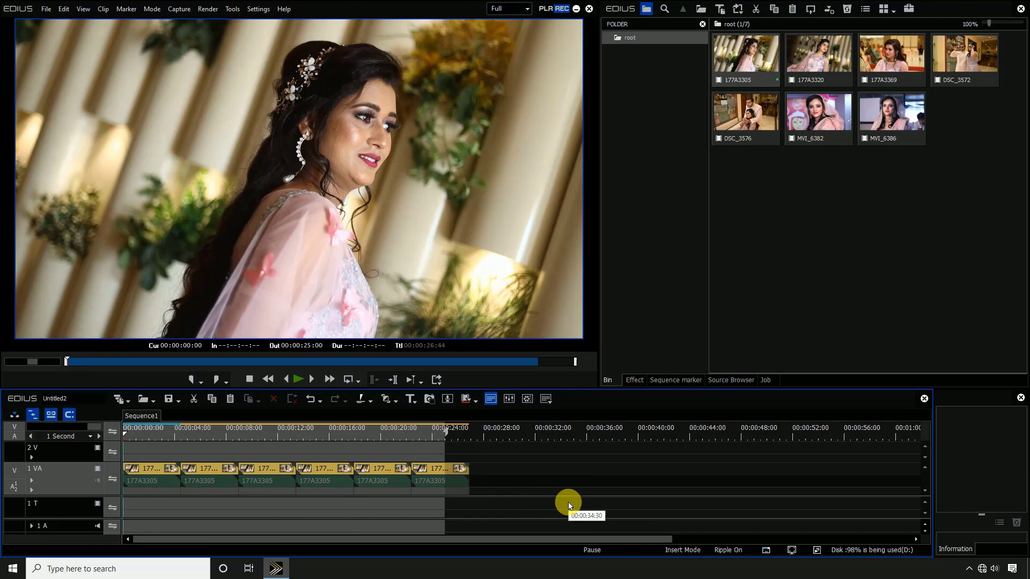
key(space)
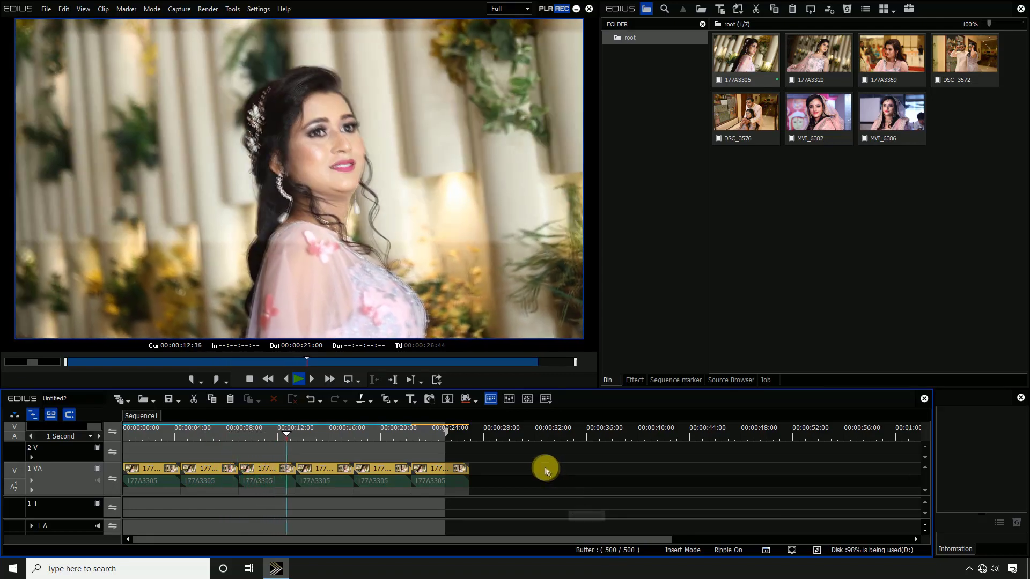
- Delete every copy after the first clip and set the remaining clip's forward speed rate to 40%
drag(543, 466, 220, 537)
key(Delete)
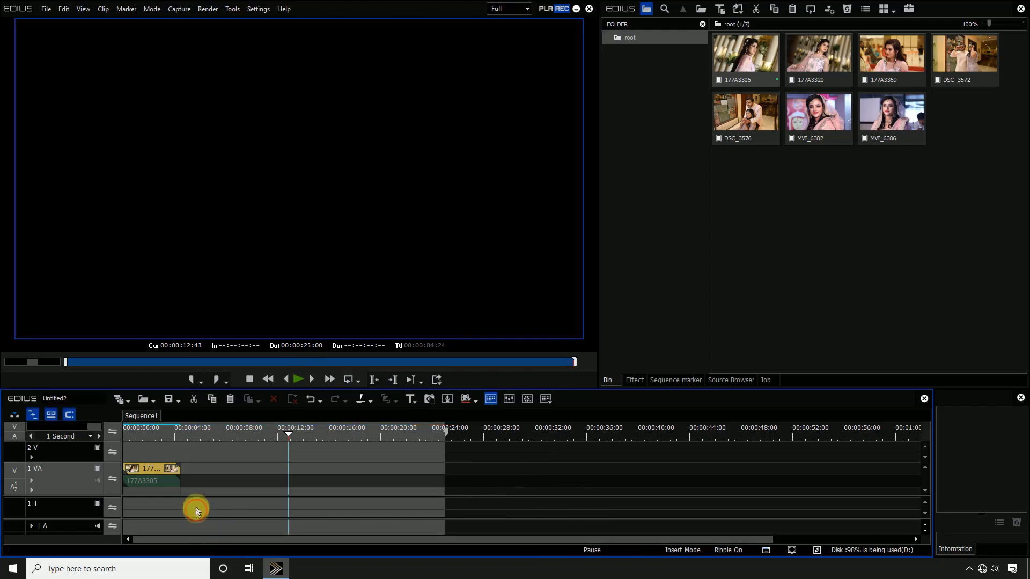
key(alt+e)
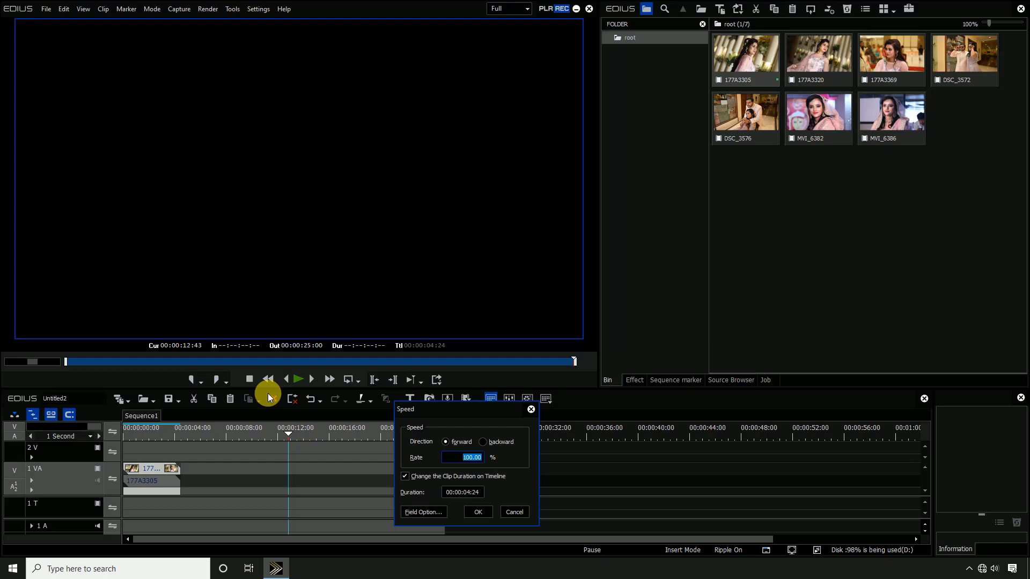
text(40)
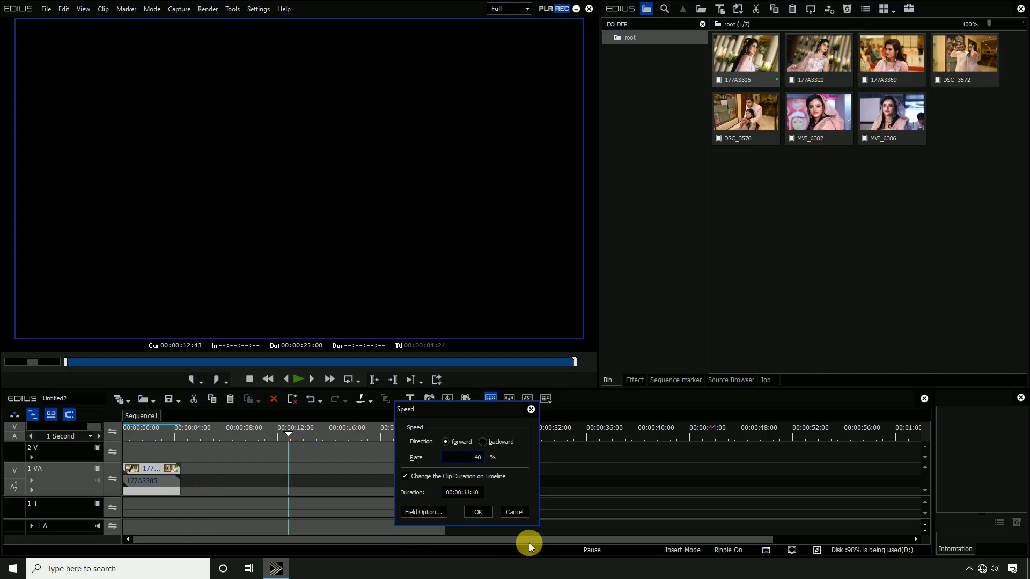
click(479, 512)
- Append a copy of the slowed clip directly after the first and play across the cut between them
click(298, 380)
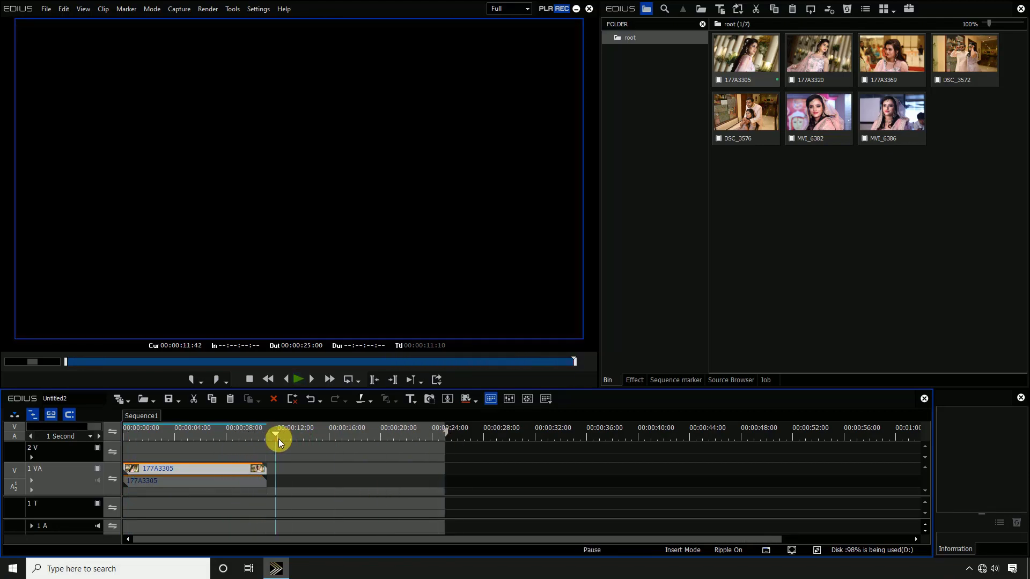
click(319, 461)
key(ctrl+v)
drag(298, 435, 251, 435)
key(space)
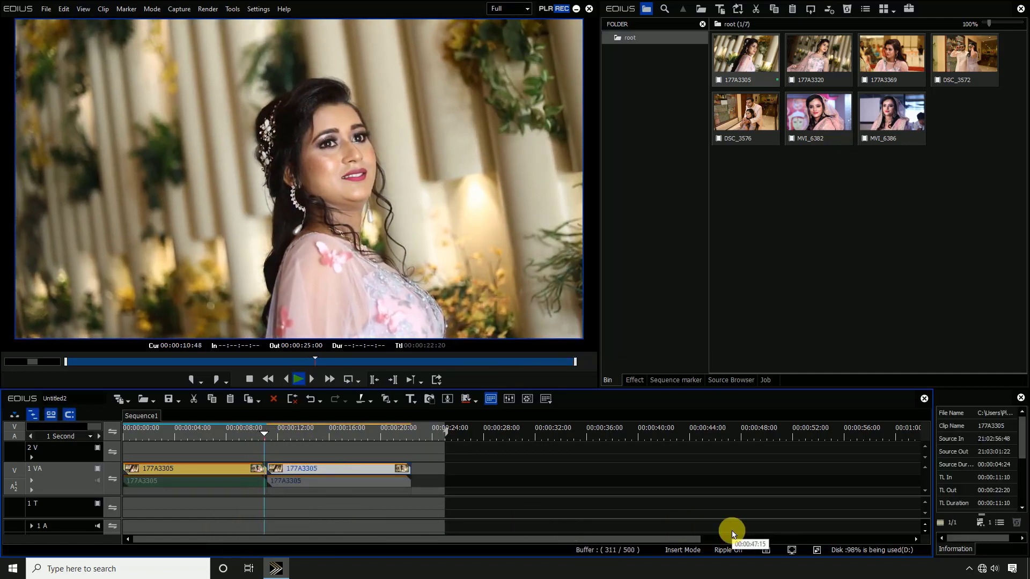
click(359, 474)
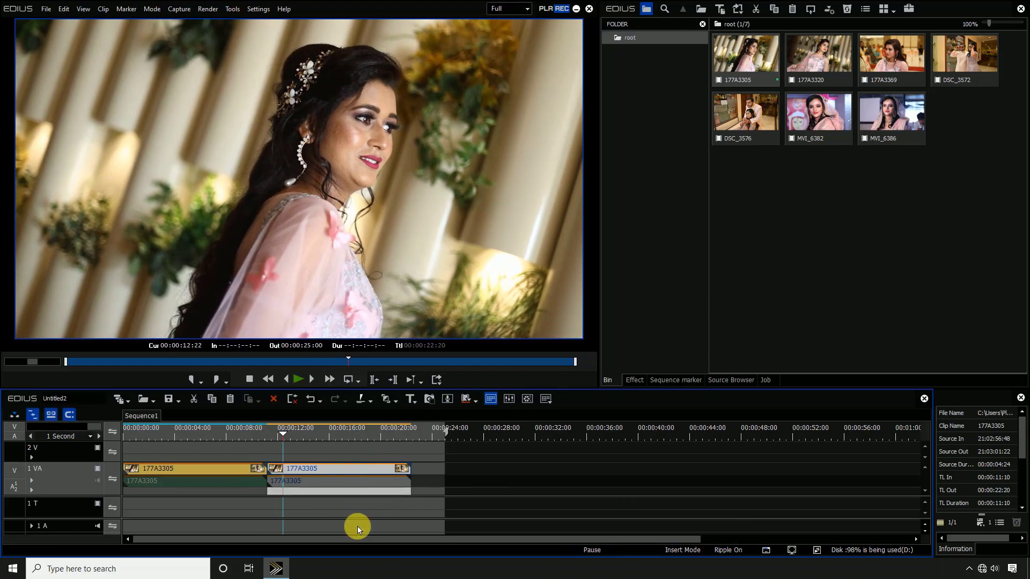
- Delete the second 177A3305 copy and slow the remaining clip to last 00:00:22:20, playing it to check the motion
key(Delete)
click(258, 485)
key(alt+e)
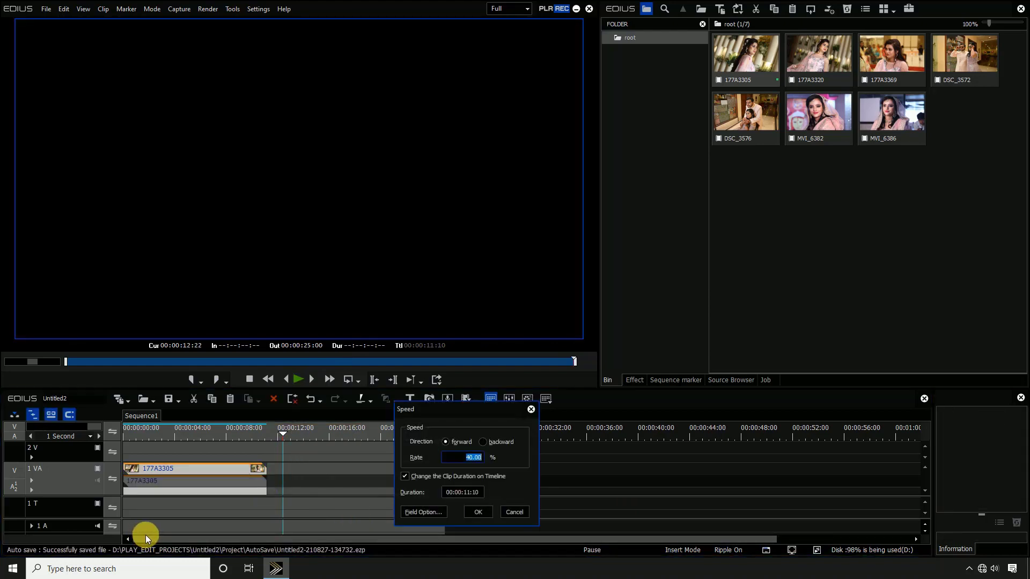
key(Return)
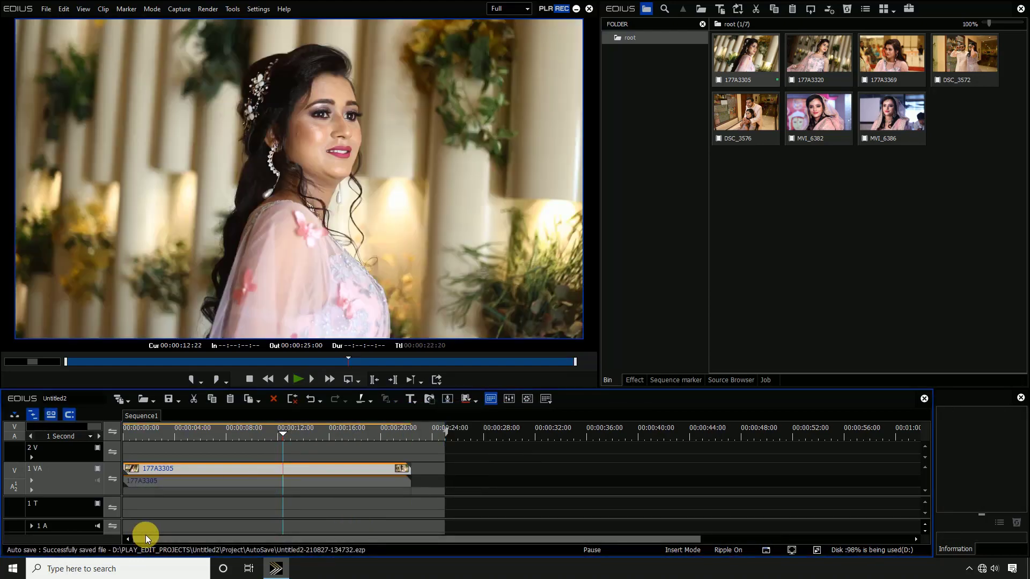
key(space)
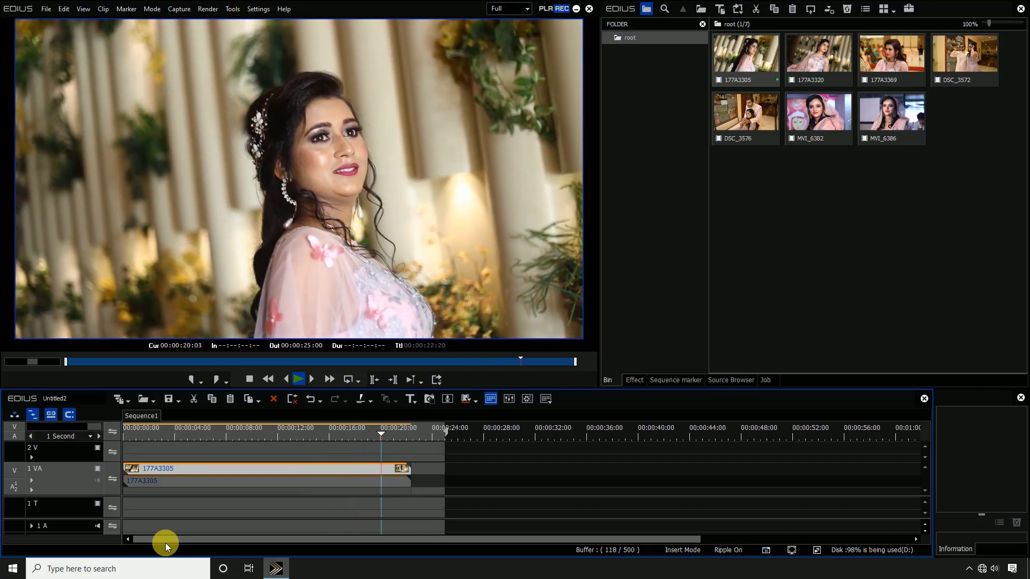
drag(395, 432, 91, 423)
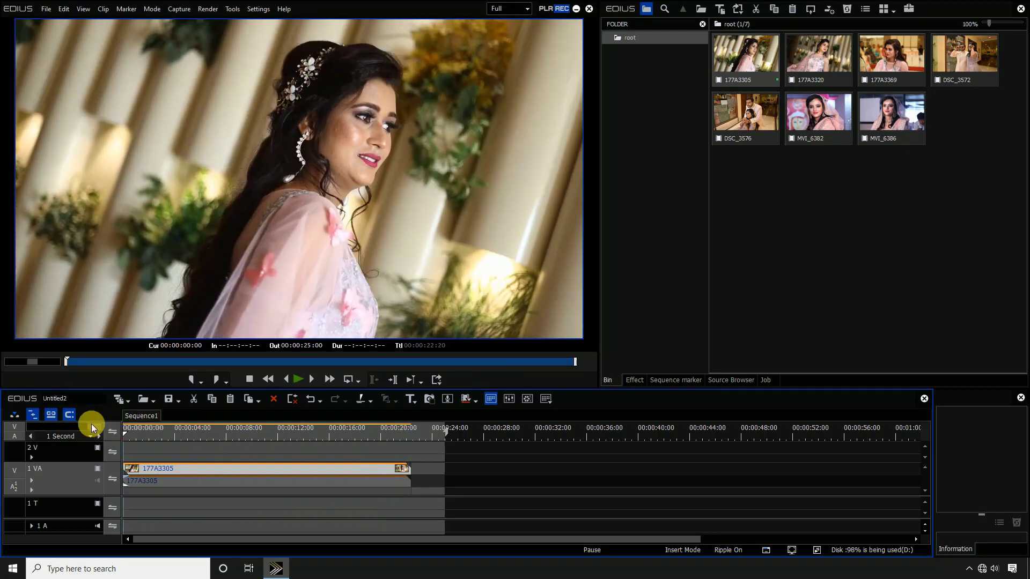
- Replace the timeline contents with clip 177A3320 from the bin, placed at the start of the 1 VA track
key(ctrl+z)
drag(820, 71, 134, 472)
key(Home)
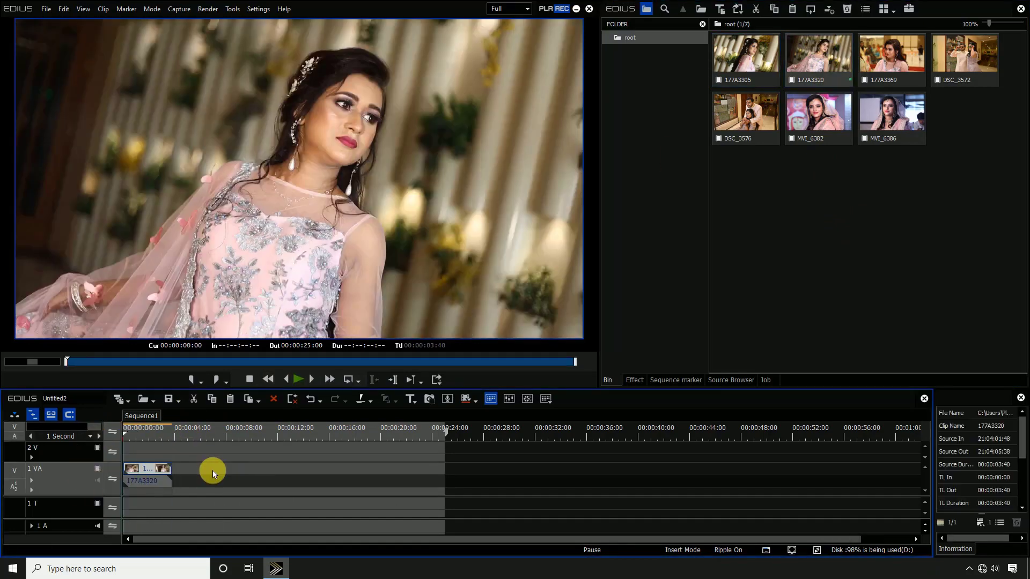
click(164, 430)
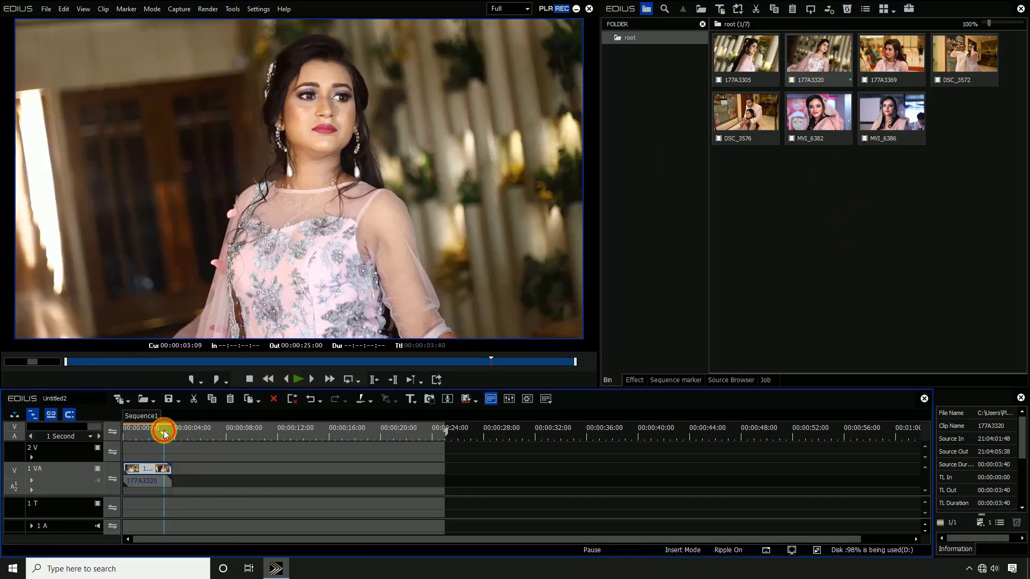
- Append six copies of the 177A3320 clip after the first one and play the repeated clips
key(End)
key(ctrl+v)
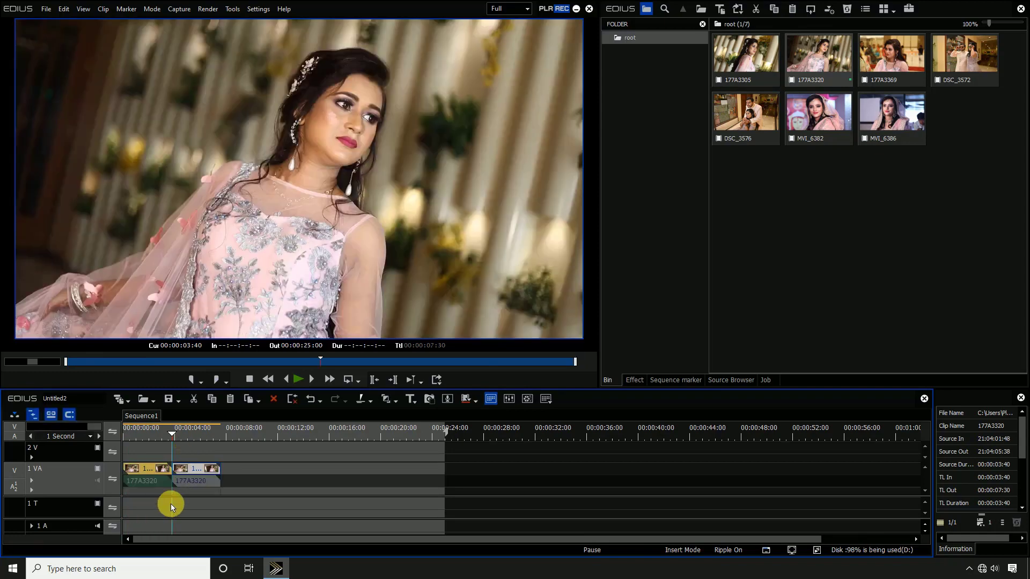
key(ctrl+v)
key(ctrl+v)
key(ctrl+v)
key(ctrl+v)
key(ctrl+v)
key(space)
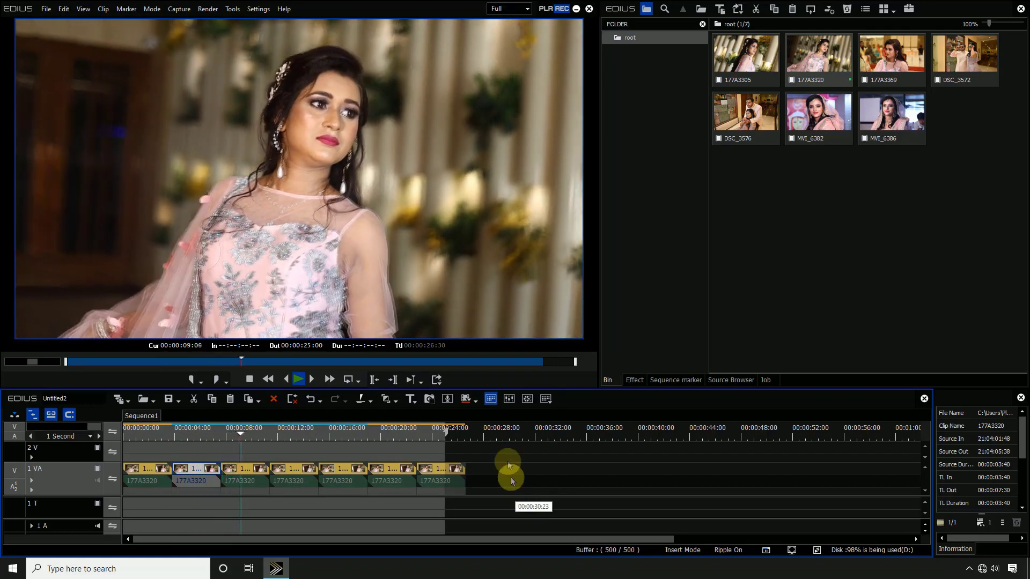
- Delete every copy after the first 177A3320 clip and set the remaining clip's forward speed rate to 50%
drag(506, 461, 187, 539)
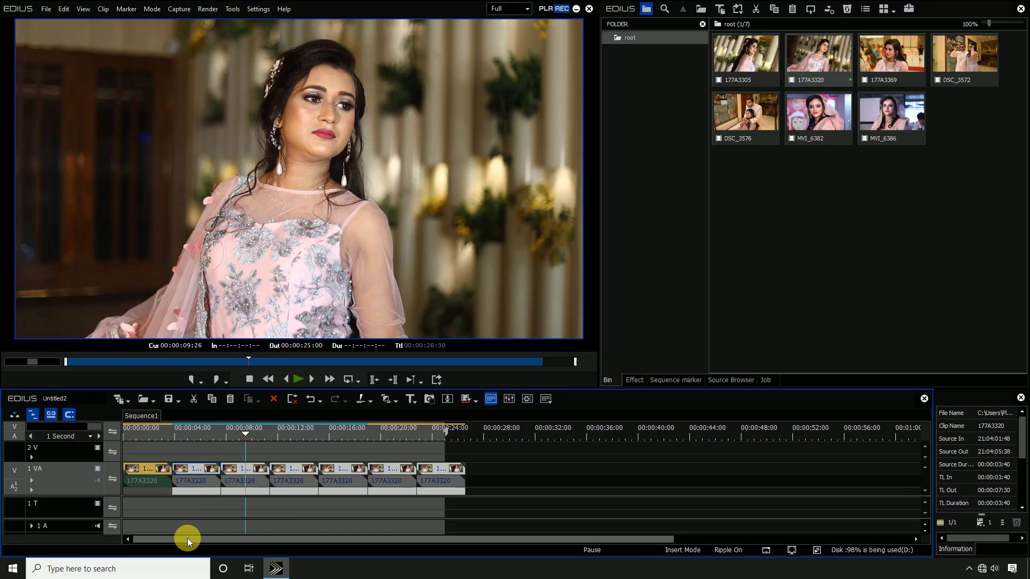
key(ctrl+z)
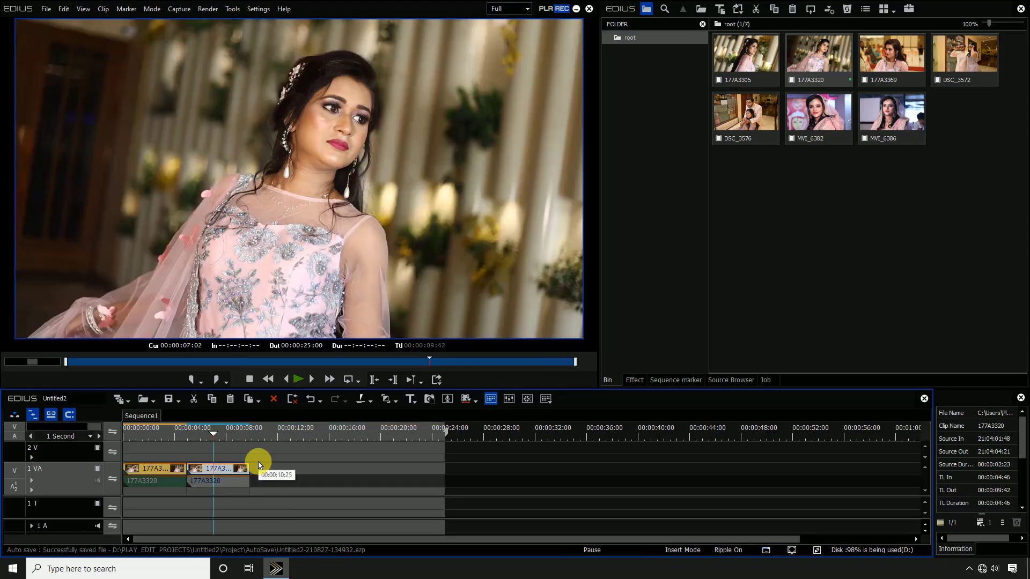
key(Delete)
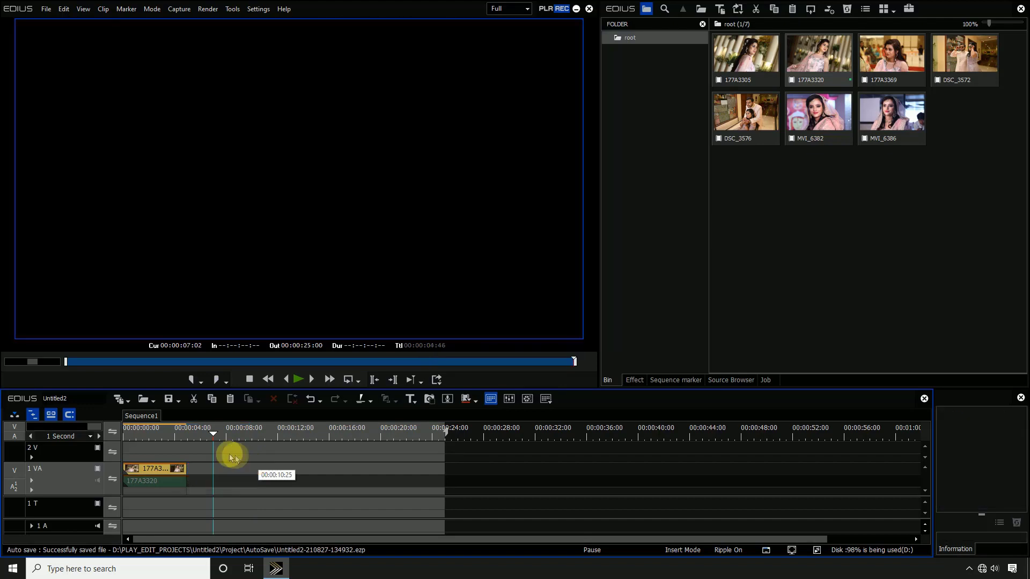
click(192, 437)
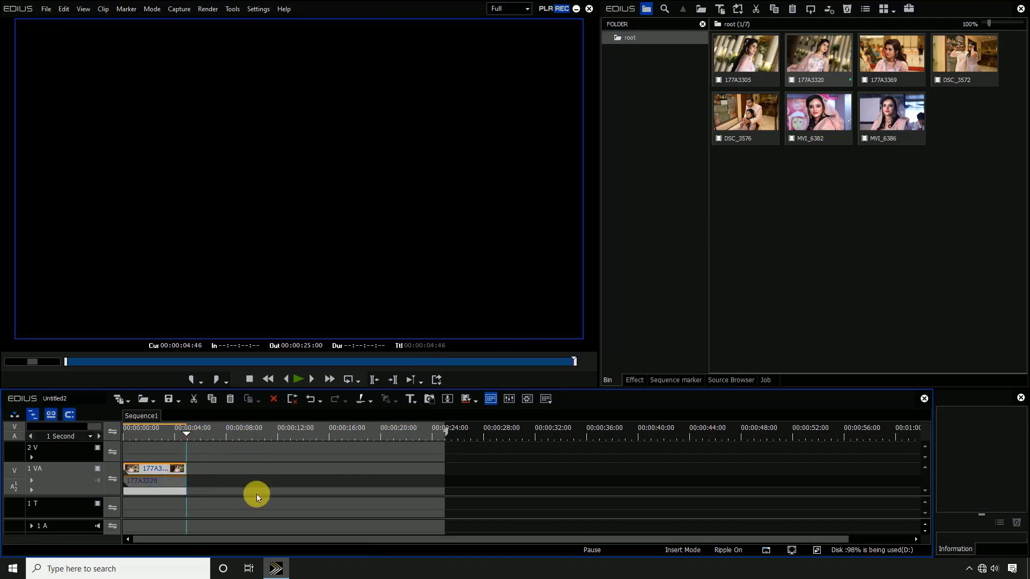
key(alt+e)
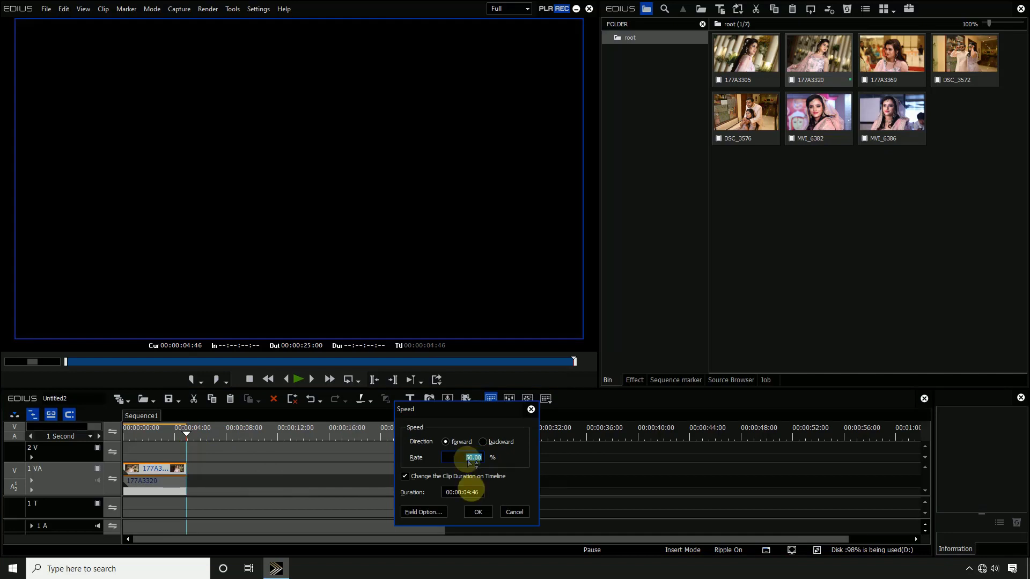
click(479, 511)
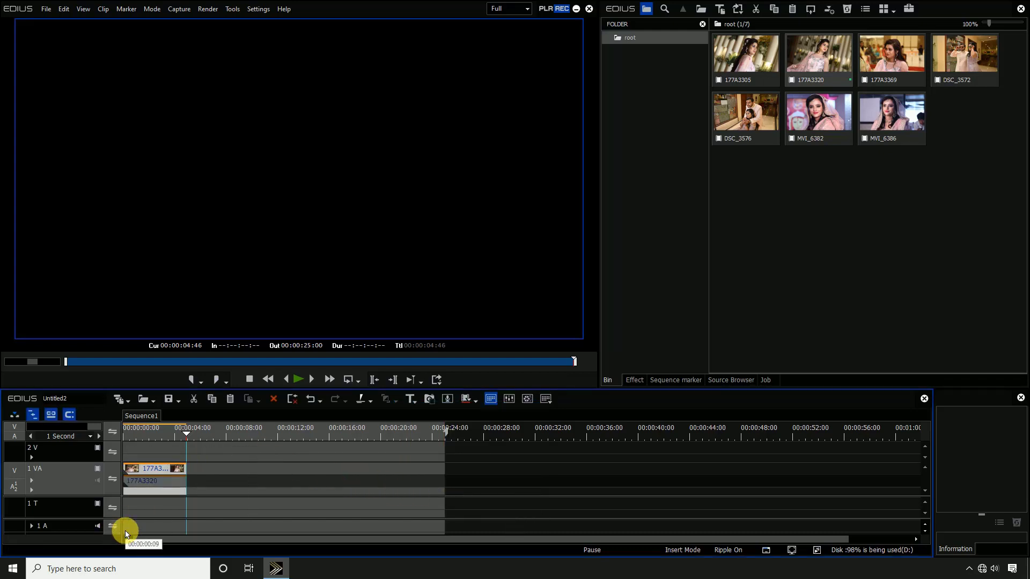
- Append a copy of the slowed 177A3320 clip directly after the first and review the frames on both sides of the cut
key(ctrl+v)
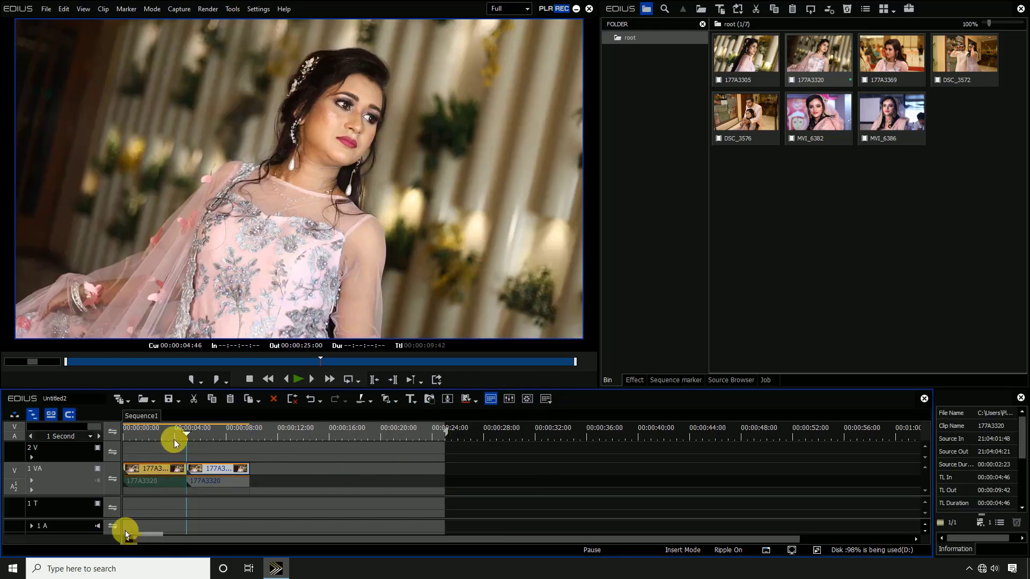
click(173, 432)
scroll(270, 456, up, 1)
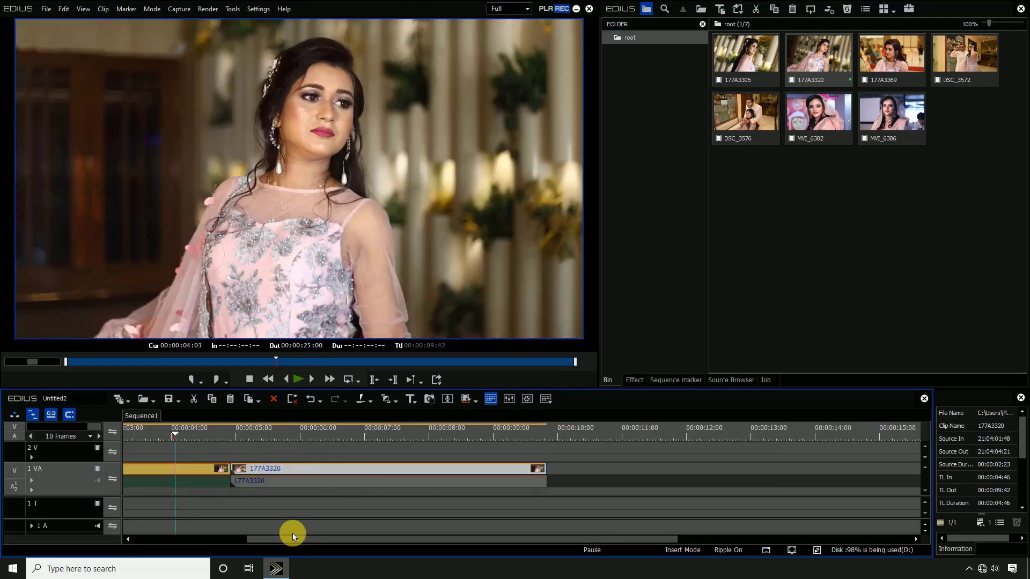
drag(292, 539, 188, 540)
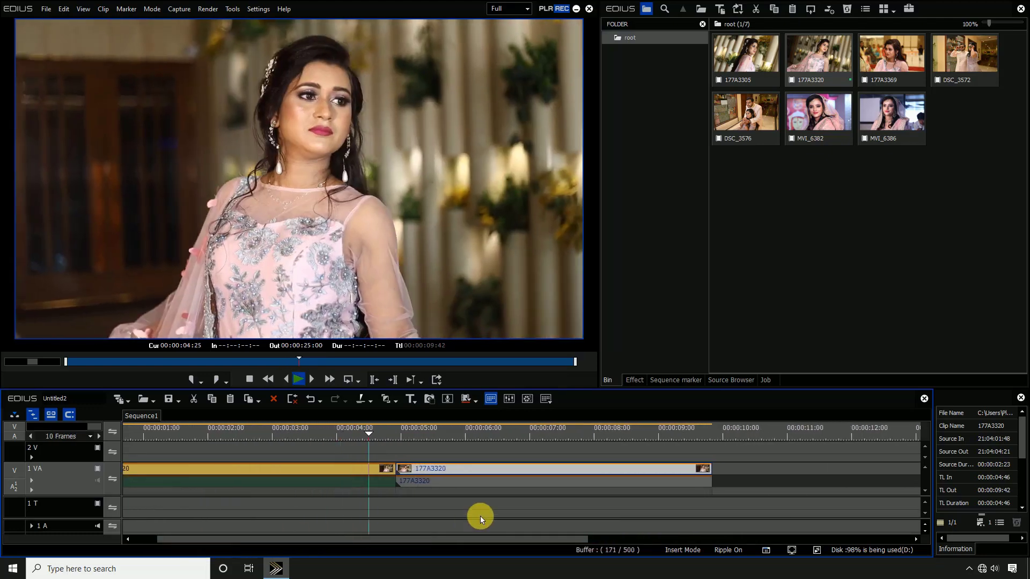
key(space)
click(285, 432)
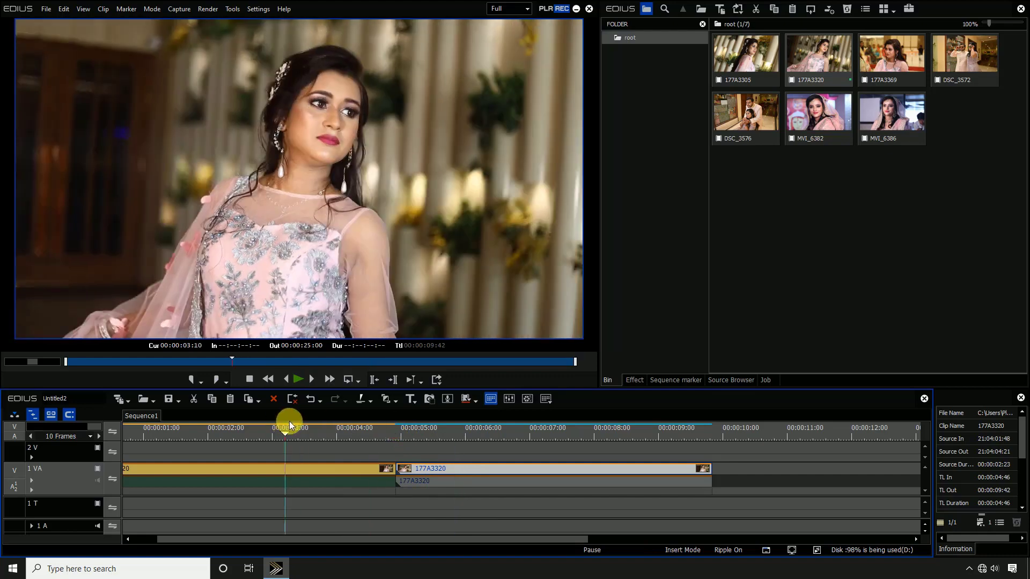
click(316, 469)
click(512, 434)
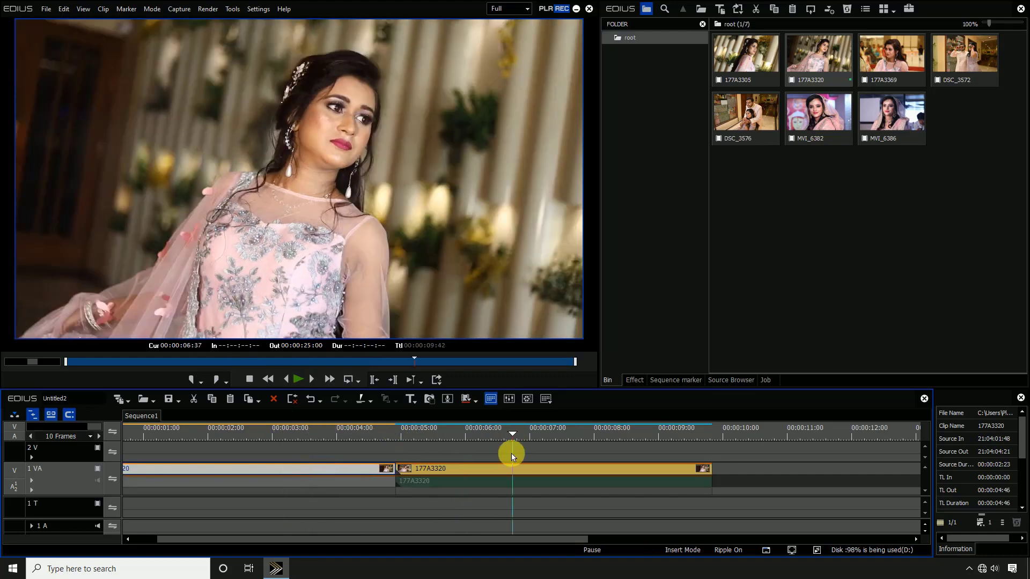
- Reverse the second 177A3320 clip by setting its speed direction to backward at a -50% rate
click(492, 468)
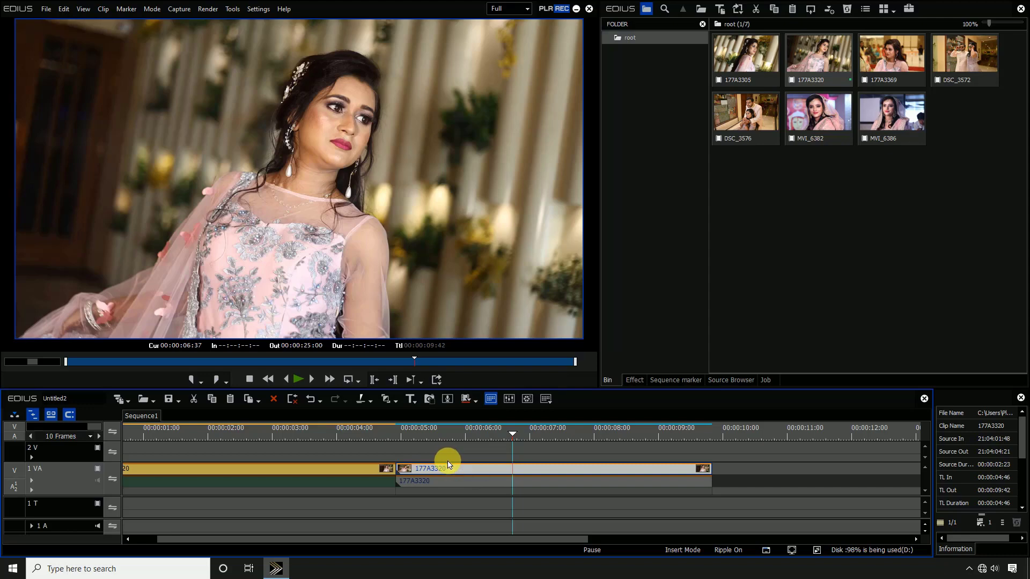
key(alt+e)
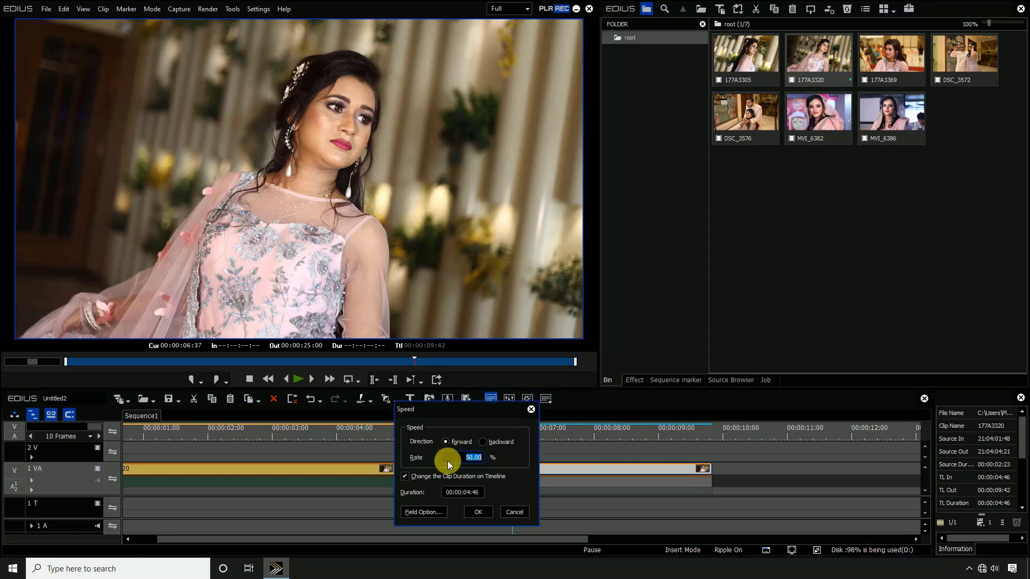
drag(467, 409, 817, 190)
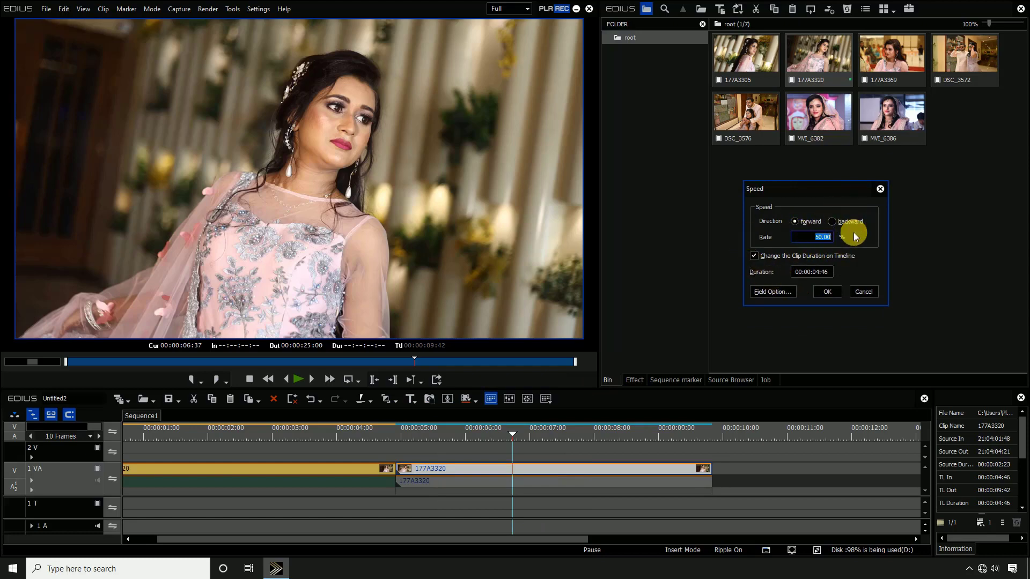
click(754, 255)
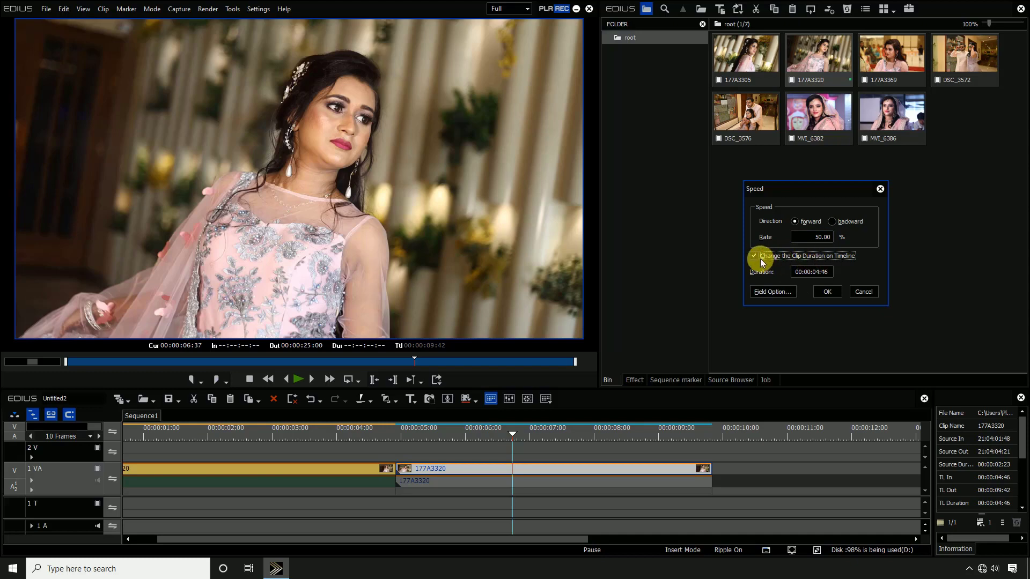
click(755, 257)
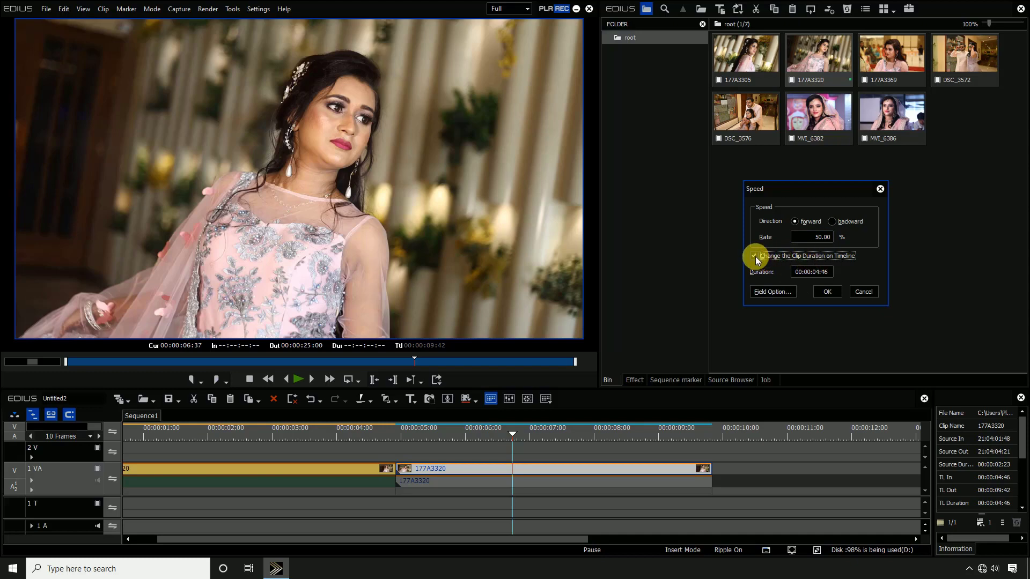
click(796, 220)
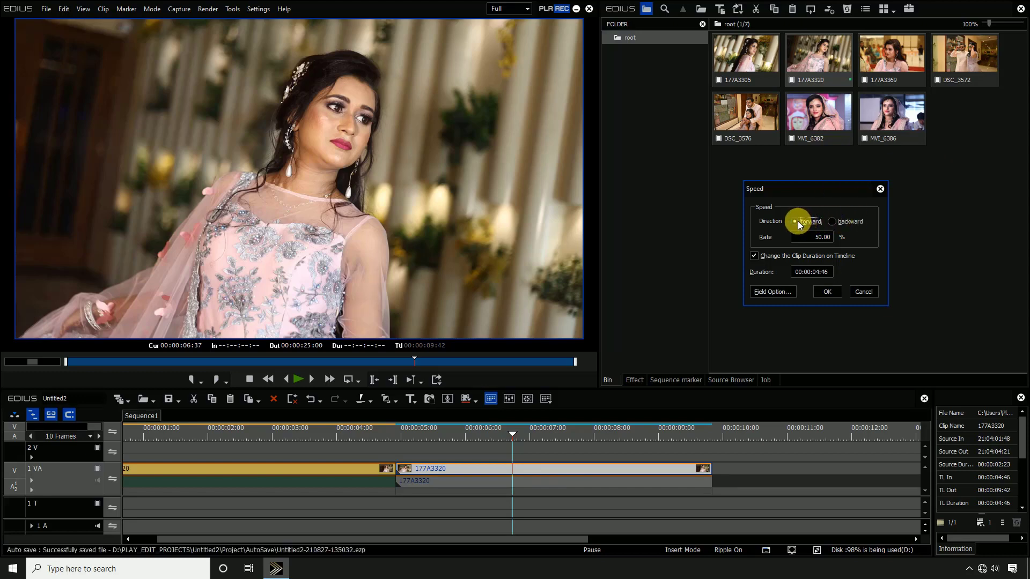
click(832, 222)
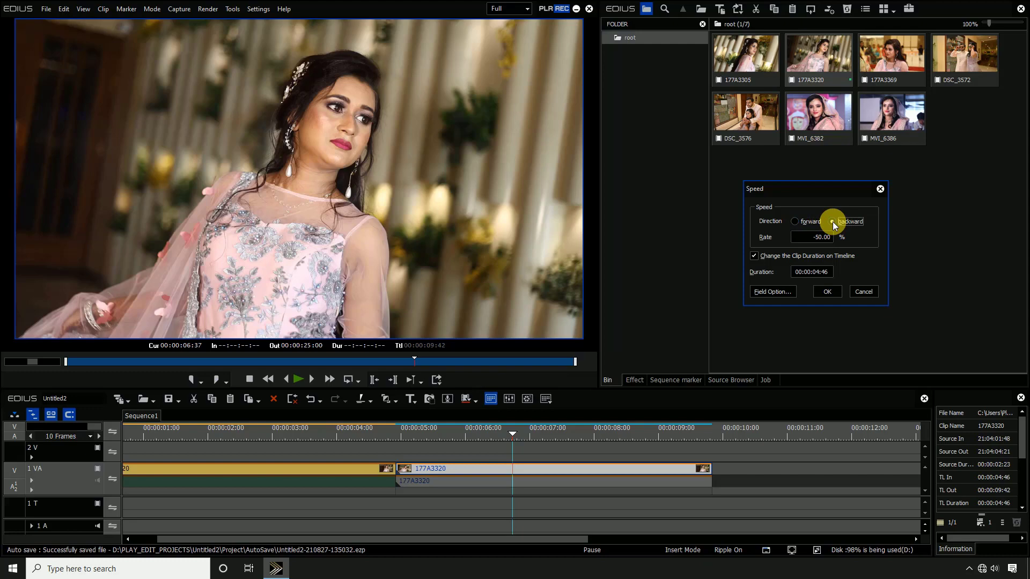
click(828, 293)
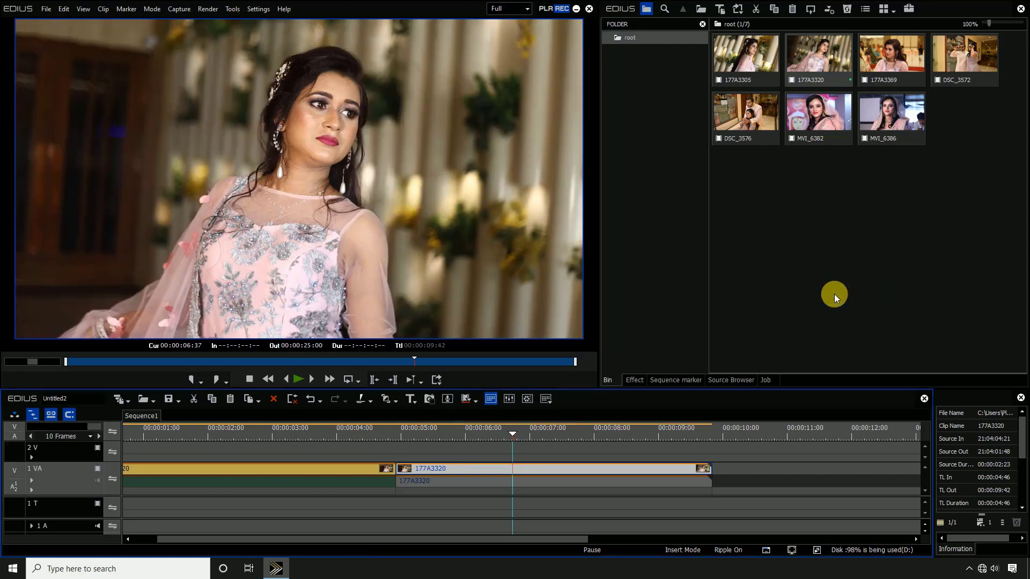
- Duplicate the forward and backward clip pair twice, appending each pair to the end, and play the sequence from its start
key(ctrl+minus)
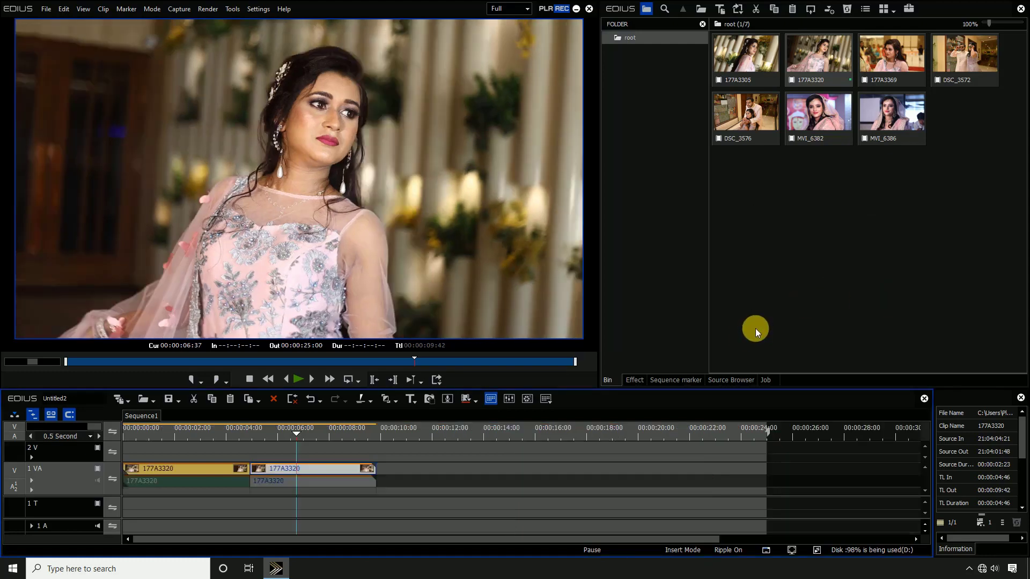
click(380, 432)
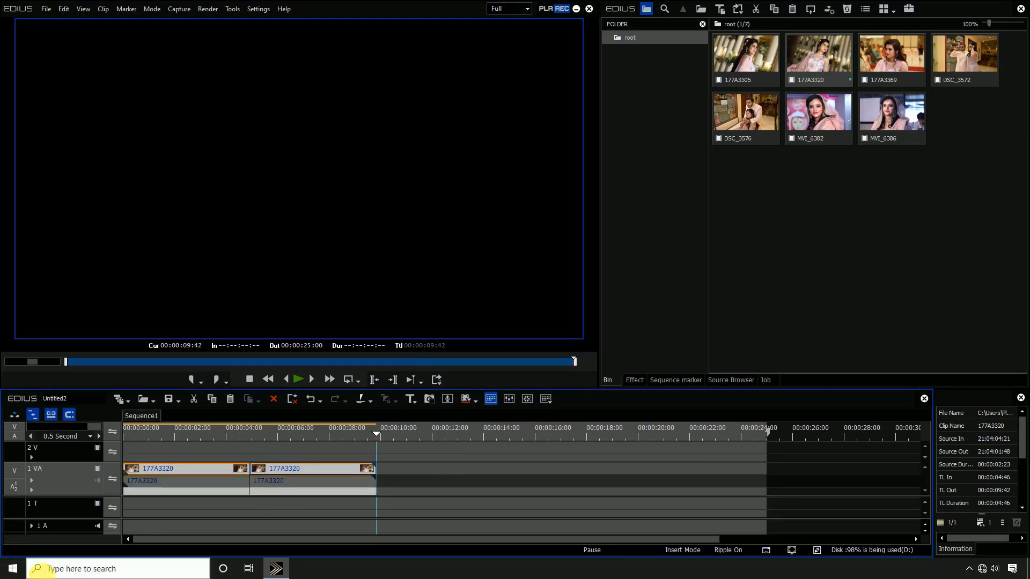
key(ctrl+v)
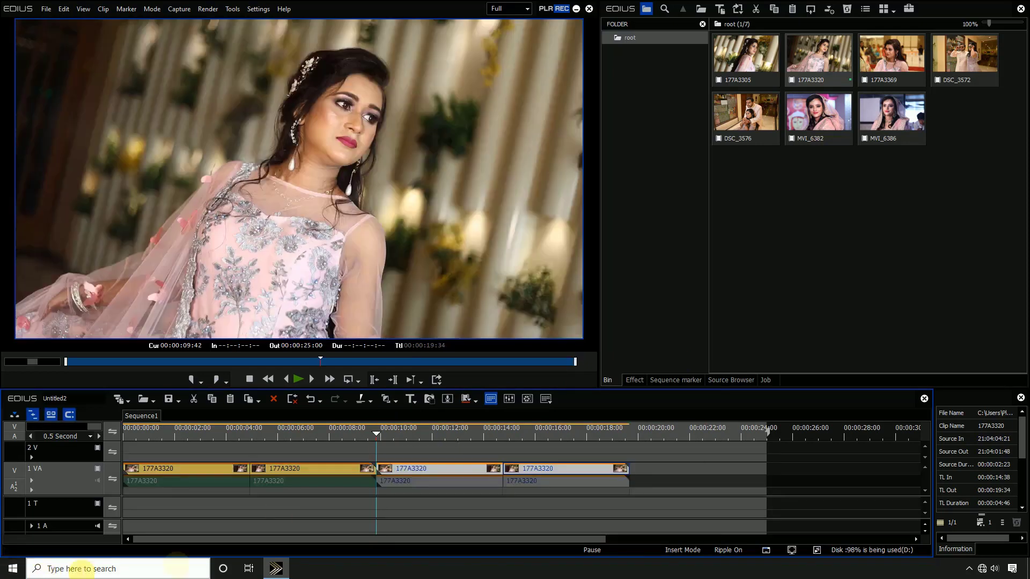
click(631, 429)
key(ctrl+v)
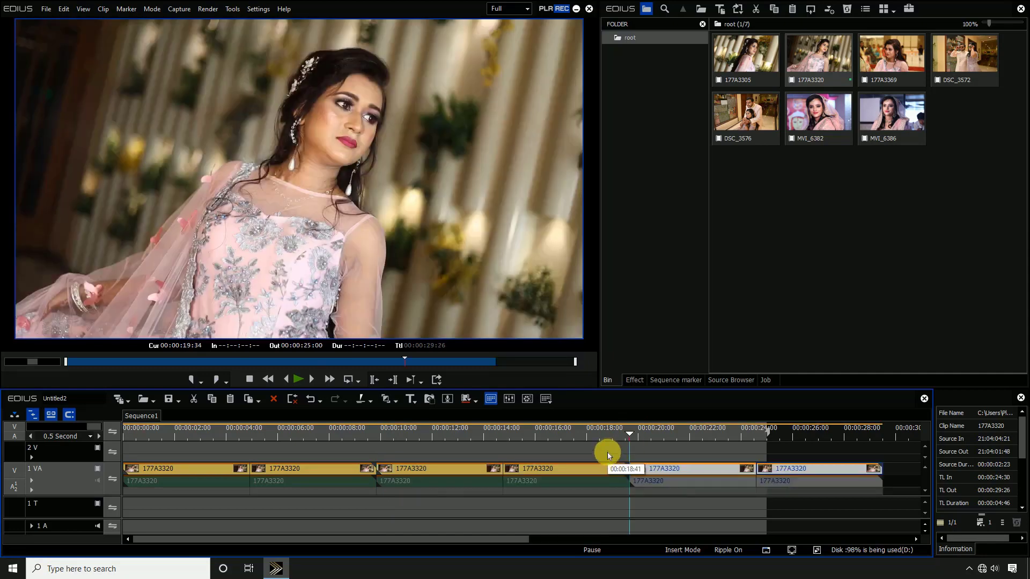
key(Home)
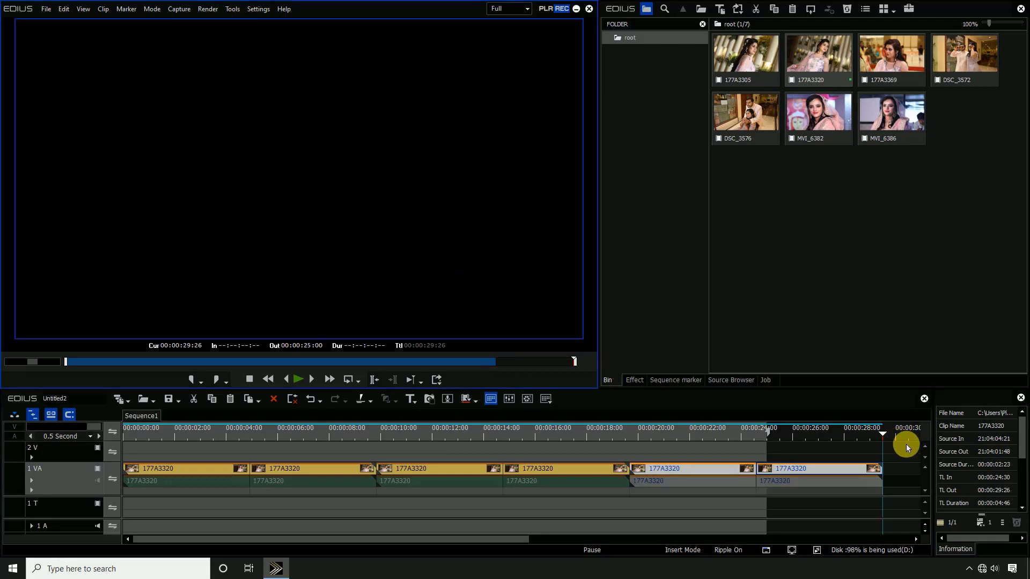
- Clear all clips from the timeline and place DSC_3572 from the bin at the start of the 1 VA track
drag(906, 444, 65, 536)
key(Delete)
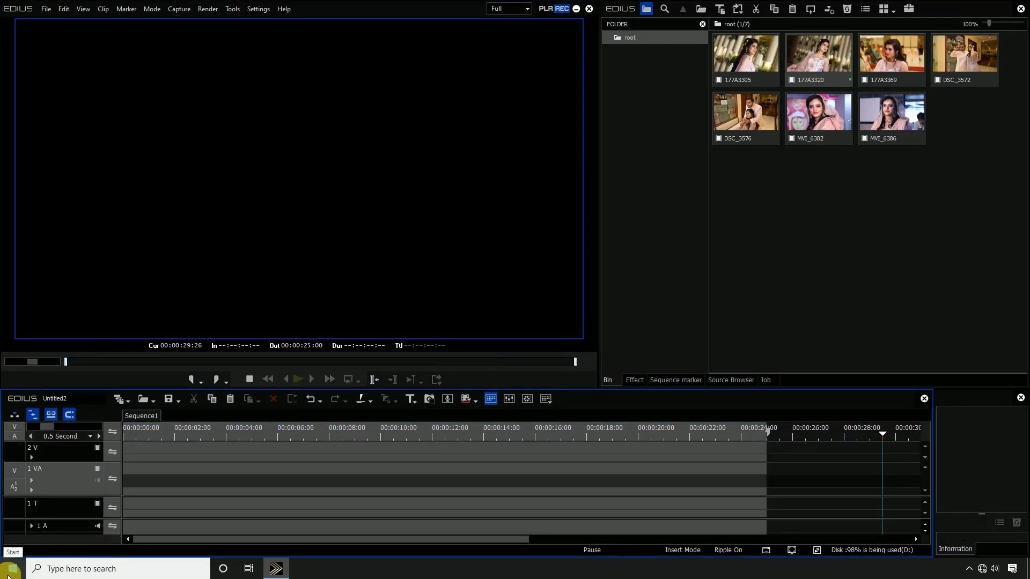
click(792, 292)
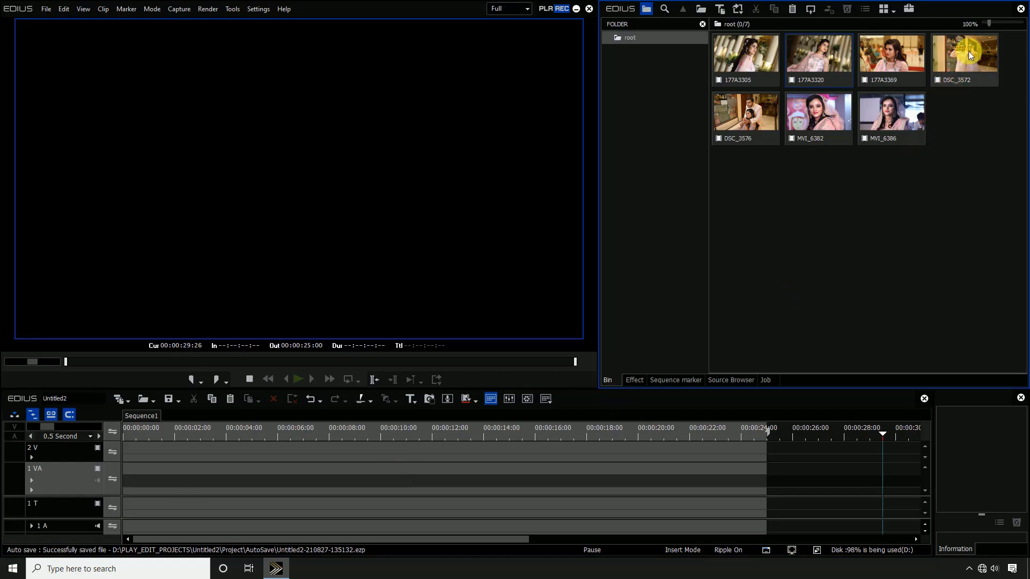
drag(968, 54, 86, 480)
click(298, 432)
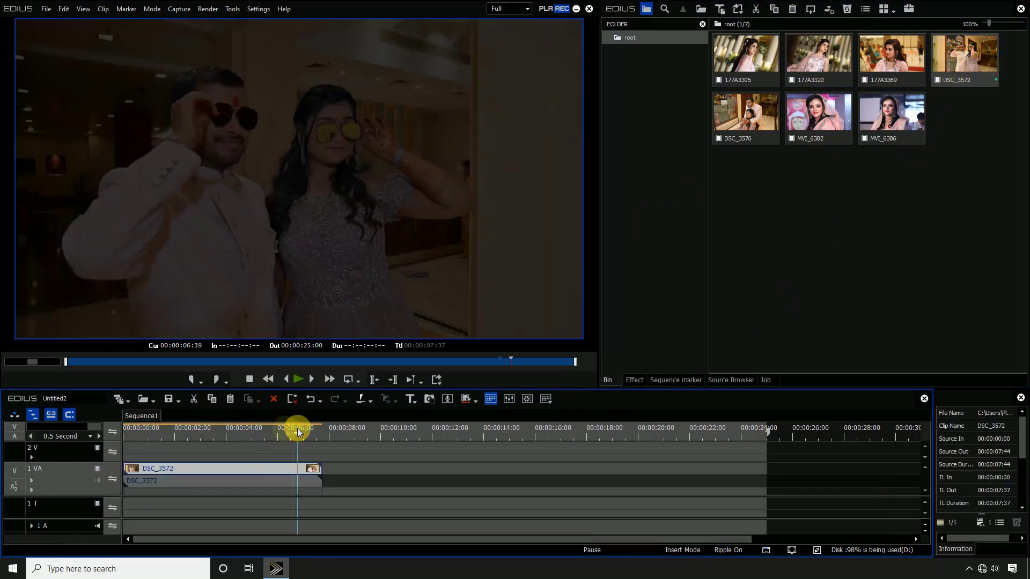
- Trim about the first 2 seconds off the DSC_3572 clip and cut its end at timeline position 00:00:04:07
drag(299, 431, 168, 436)
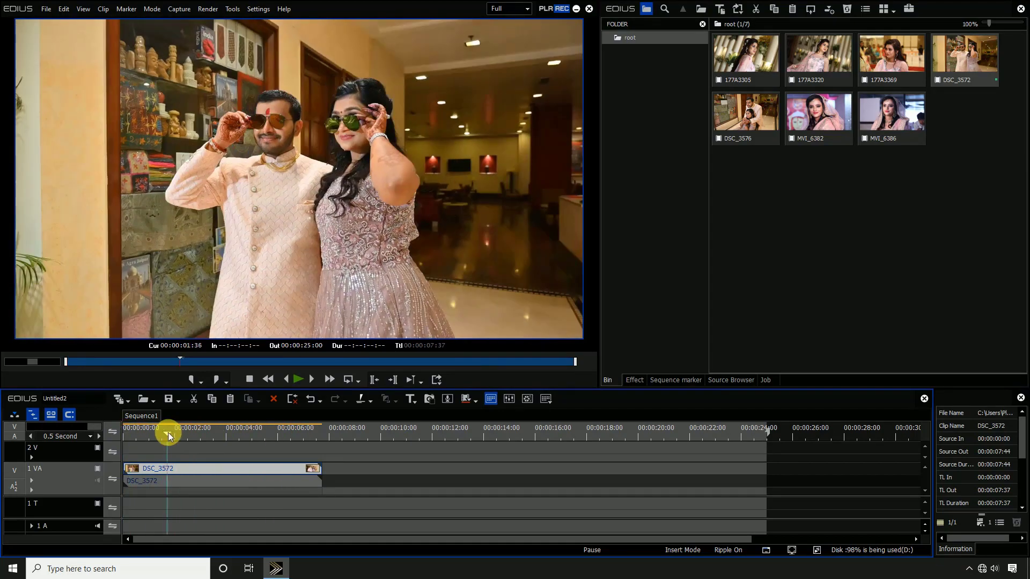
key(alt+[)
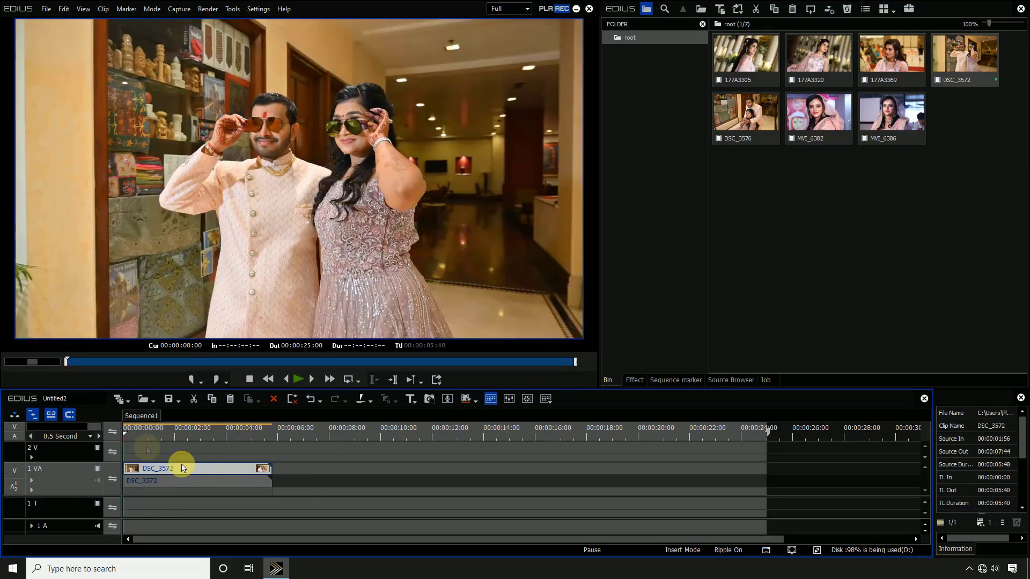
drag(133, 433, 230, 440)
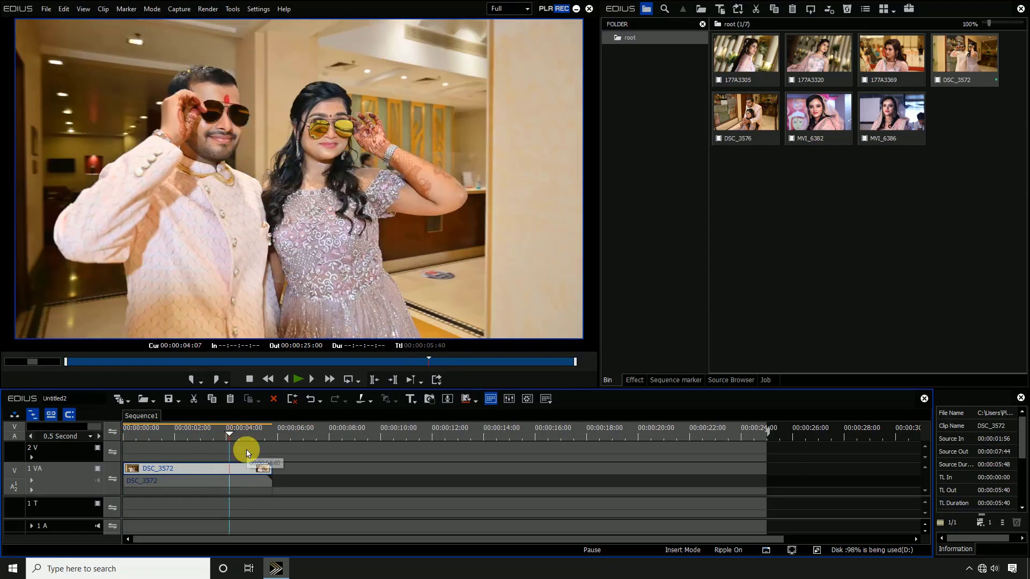
key(alt+])
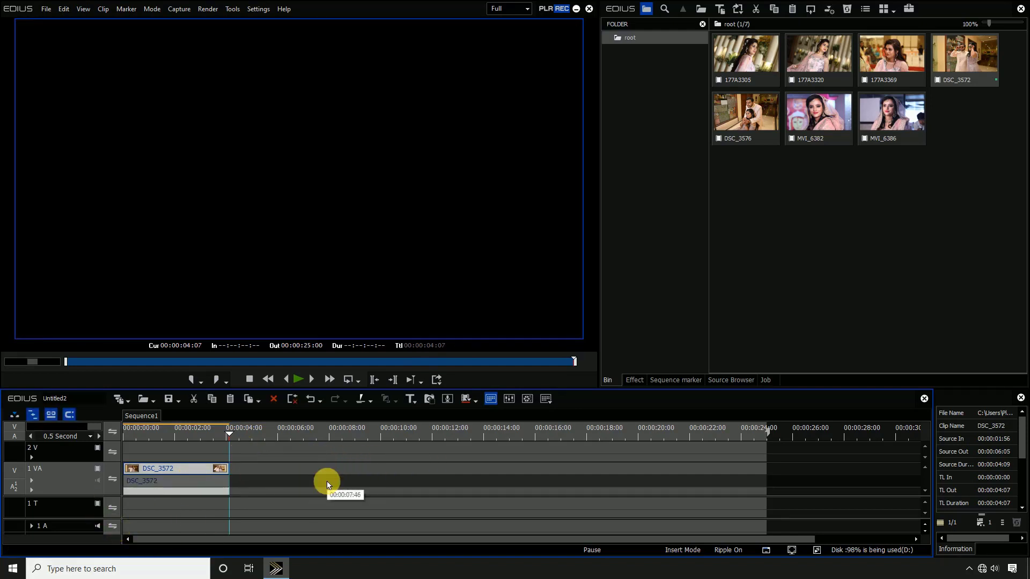
- Slow the trimmed DSC_3572 clip to a 50% forward rate and play it from the start of the timeline
key(alt+e)
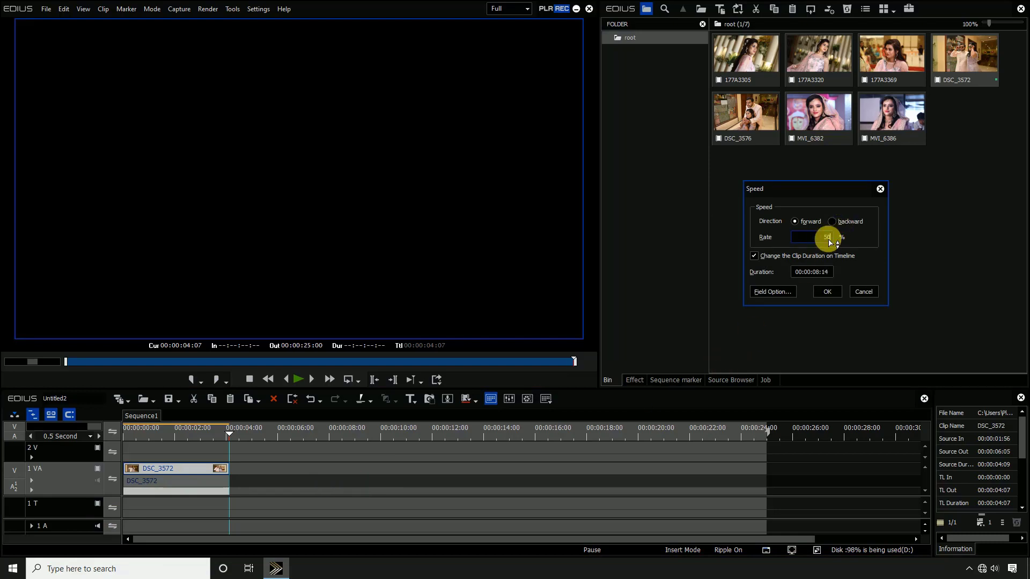
key(Return)
click(193, 434)
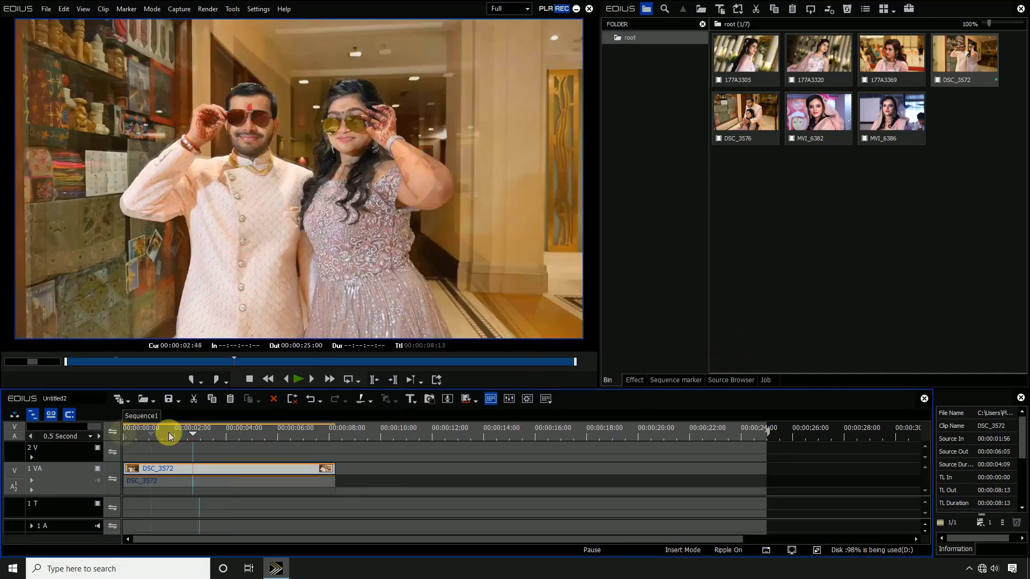
click(120, 432)
key(space)
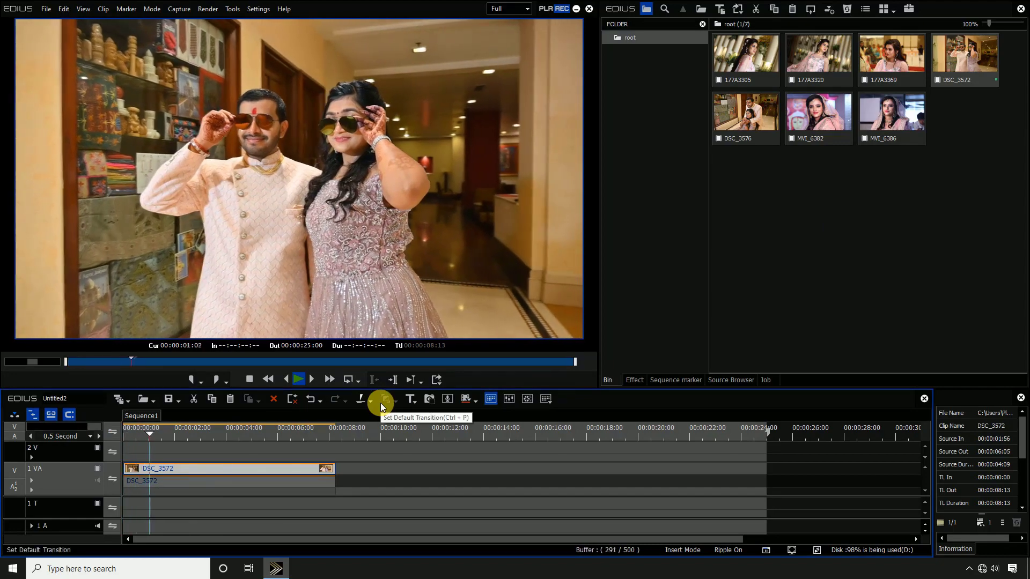
key(space)
- Append a copy of the slowed DSC_3572 clip directly after the first and set its speed direction to backward
drag(311, 435, 342, 449)
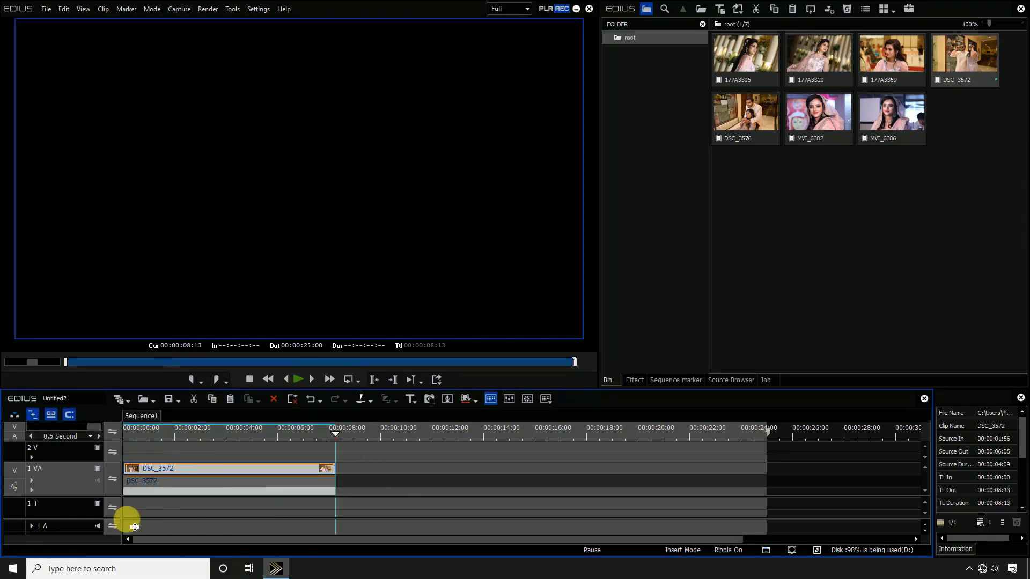
key(ctrl+v)
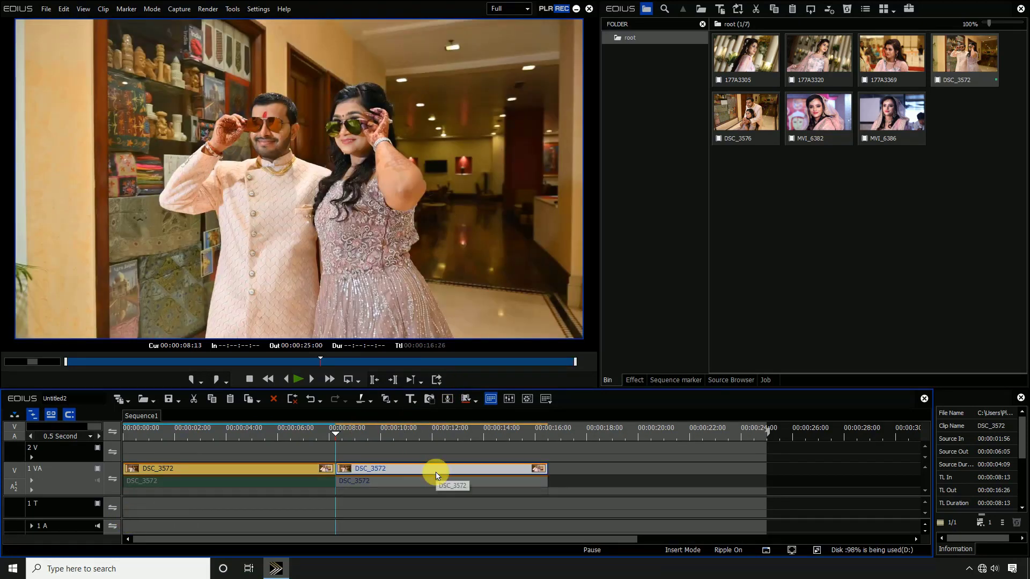
key(alt+e)
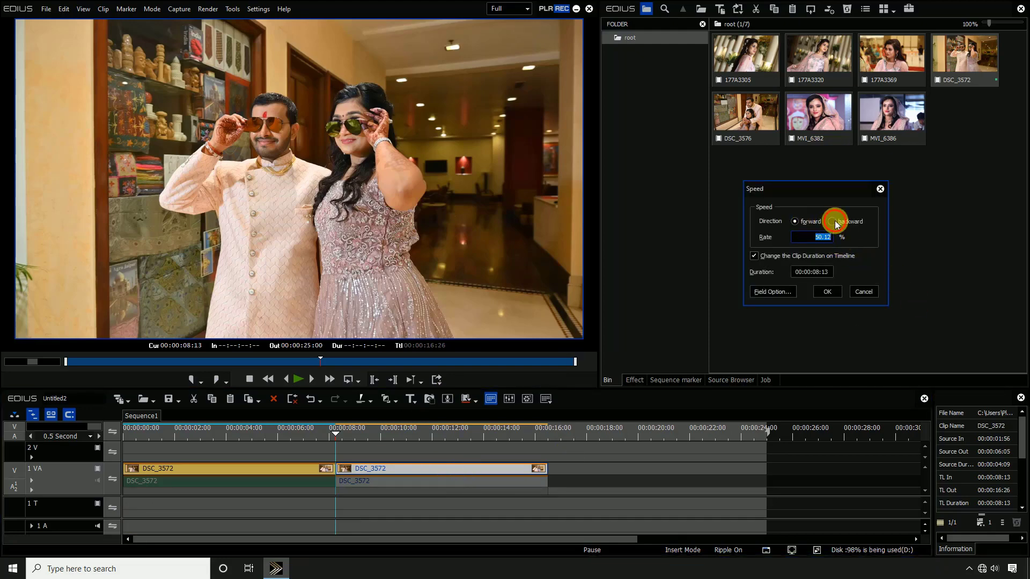
click(827, 293)
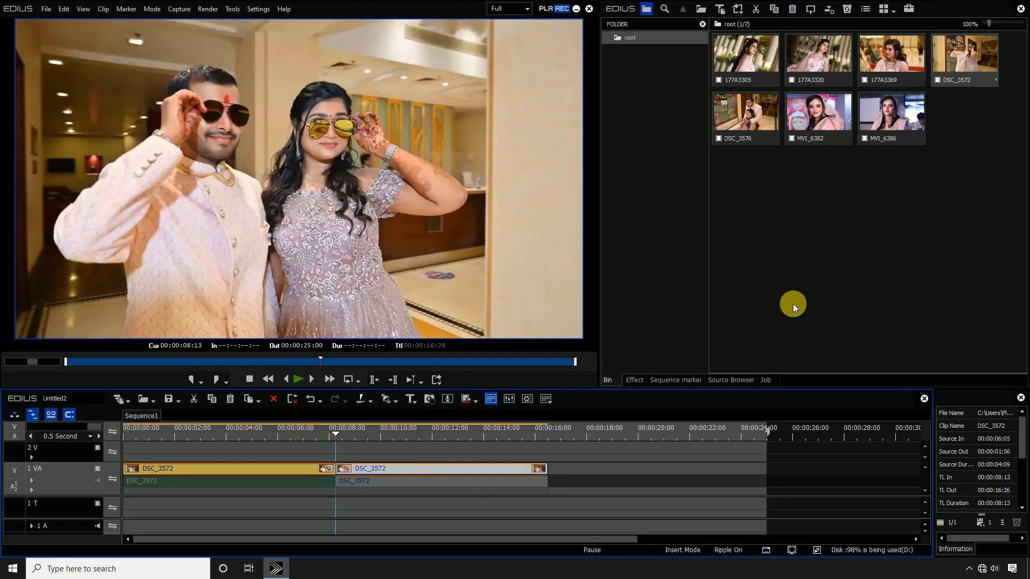
click(322, 435)
click(316, 468)
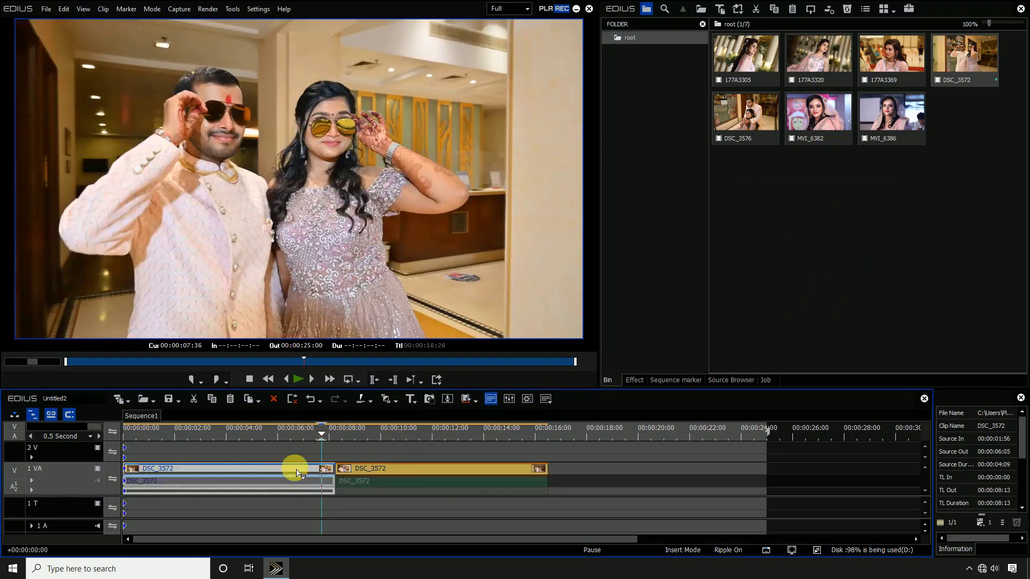
click(383, 469)
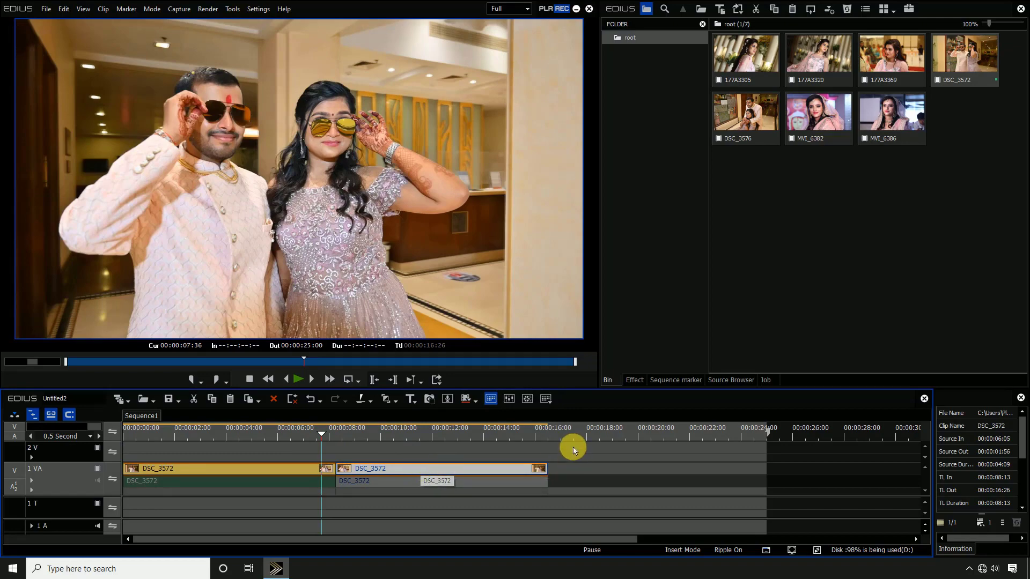
- Duplicate the forward and backward DSC_3572 pair at the end of the second clip and preview the sequence full screen from its start
click(547, 430)
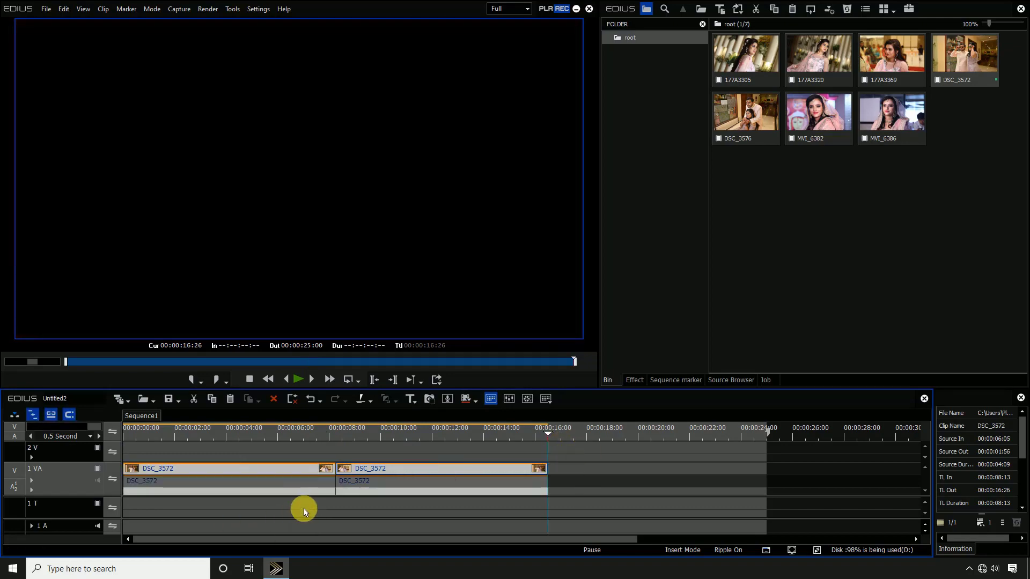
key(ctrl+a)
key(ctrl+c)
key(ctrl+v)
drag(729, 429, 64, 437)
key(F11)
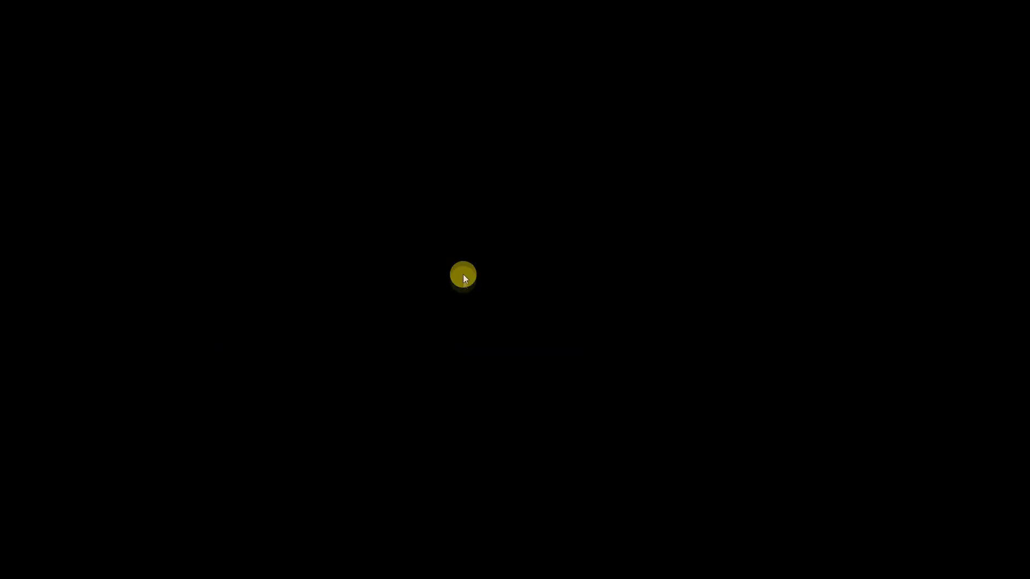